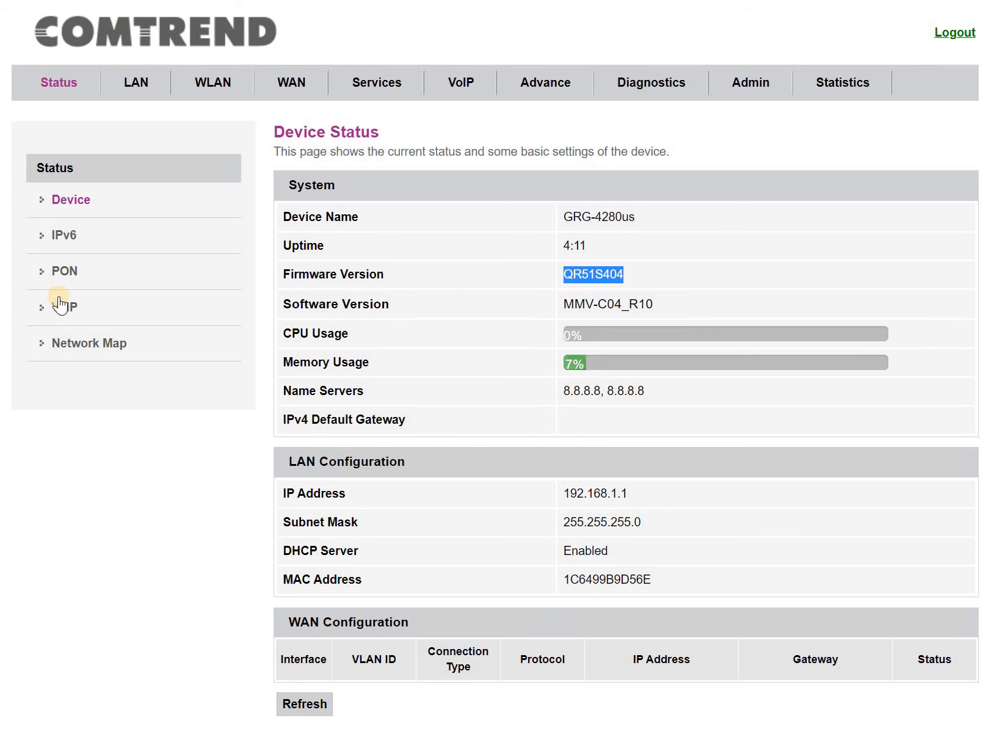
# Examine the network map with its connected device details, and the optical readings in the PON status
pyautogui.click(78, 349)
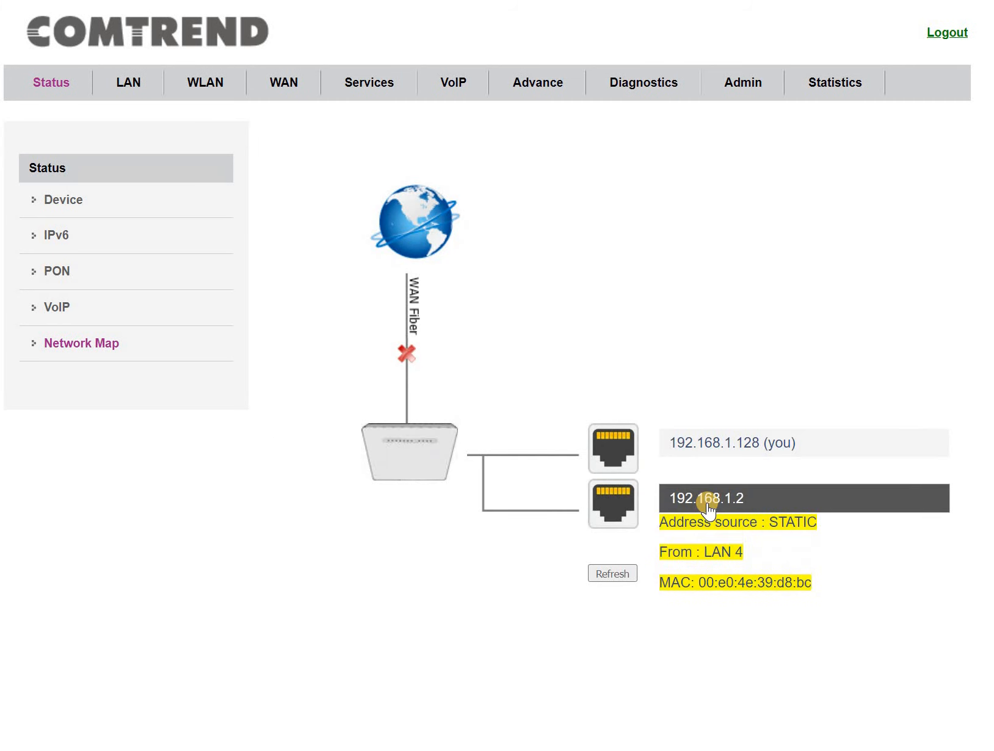
pyautogui.moveTo(719, 458)
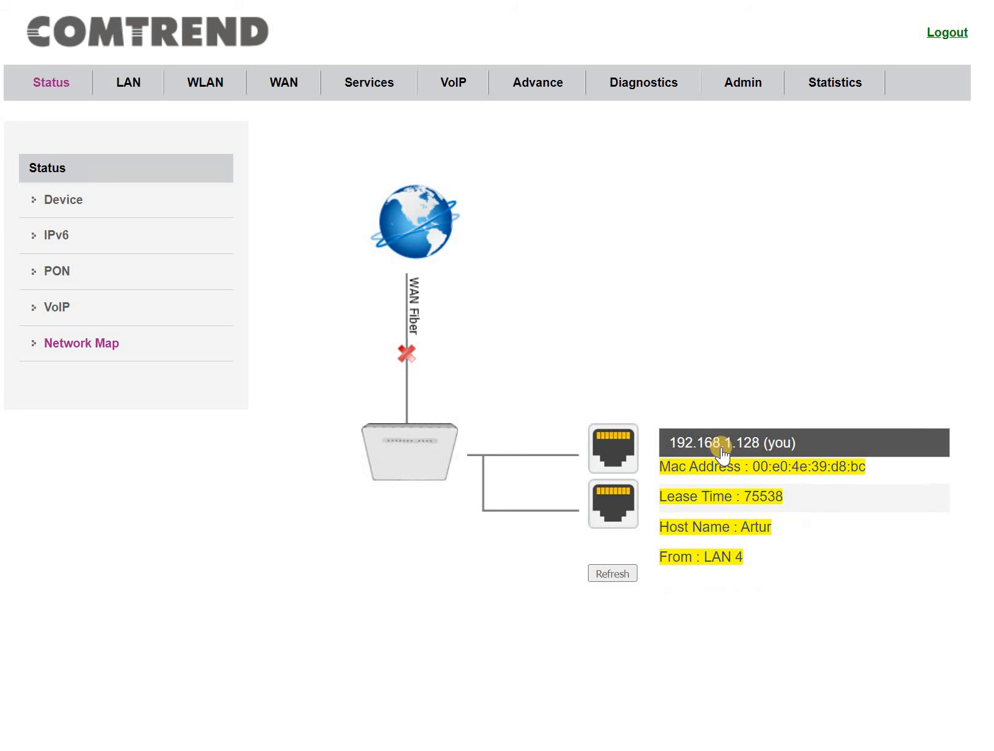
pyautogui.click(64, 273)
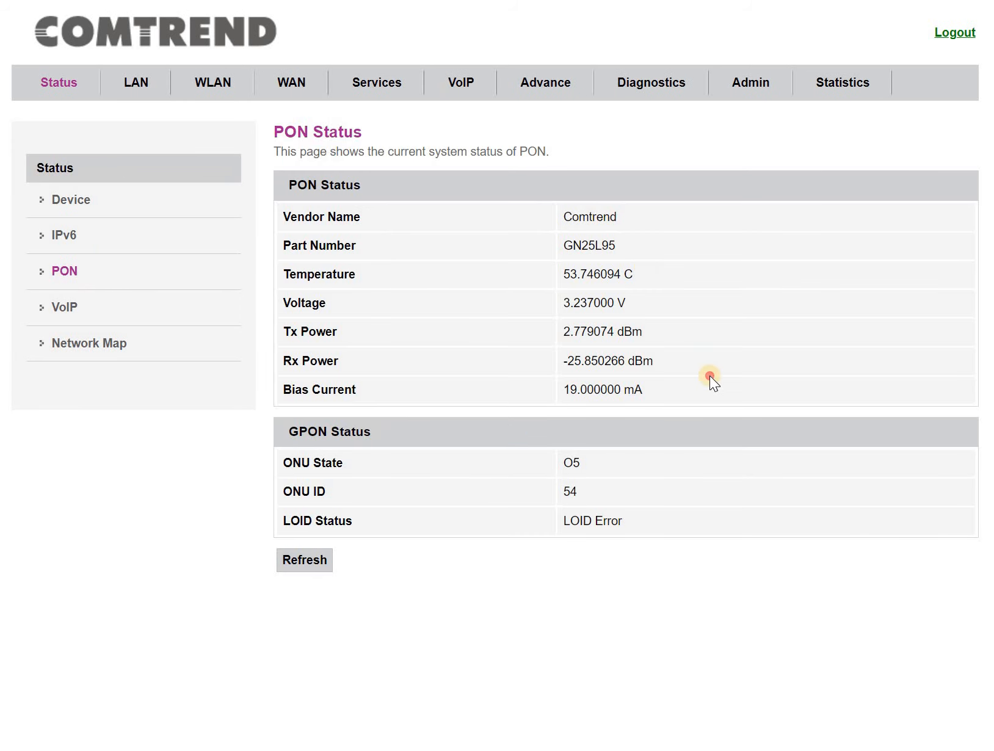
pyautogui.moveTo(577, 218); pyautogui.dragTo(636, 384)
pyautogui.click(609, 299)
# Examine the LAN interface settings and the speed/duplex modes available for the LAN1 Ethernet port
pyautogui.click(146, 83)
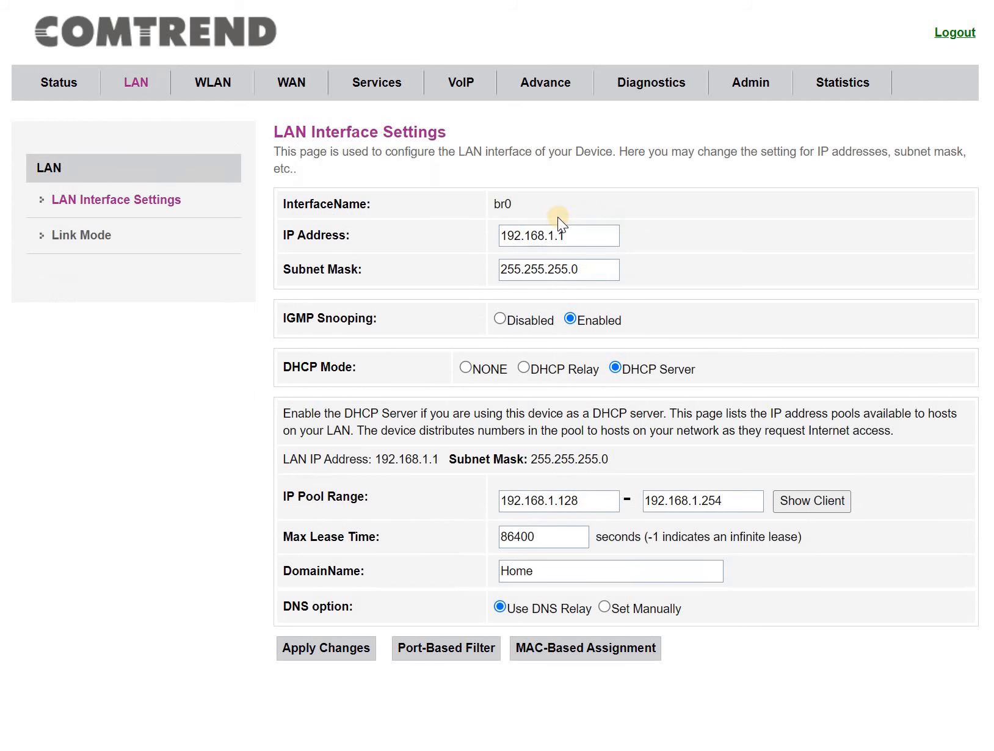
pyautogui.click(107, 236)
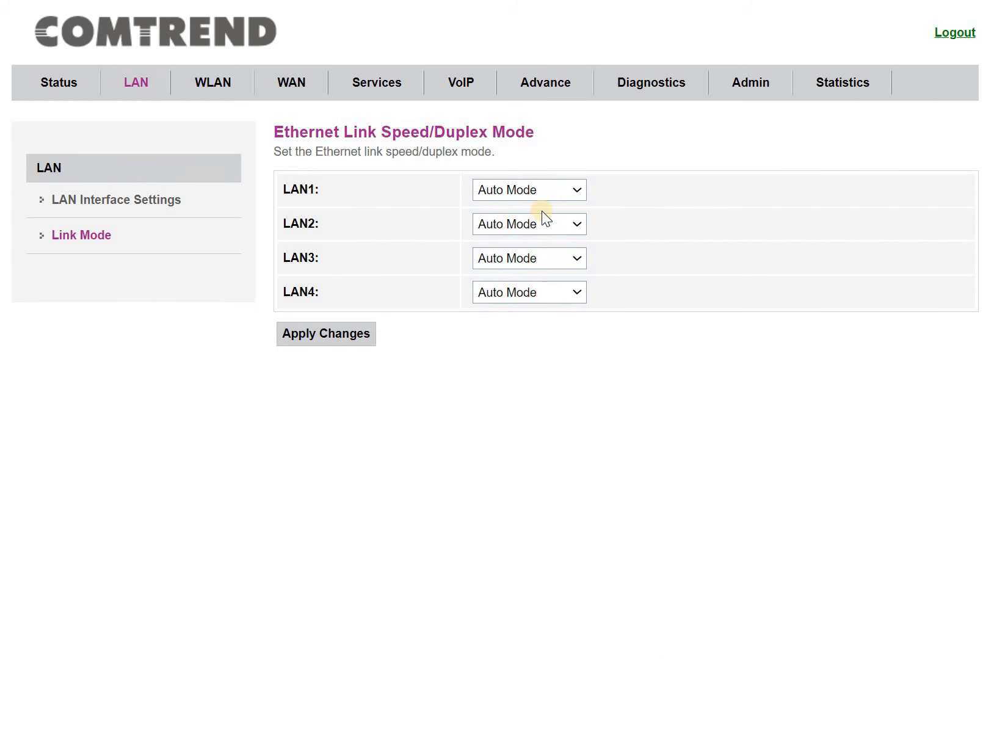
pyautogui.click(532, 189)
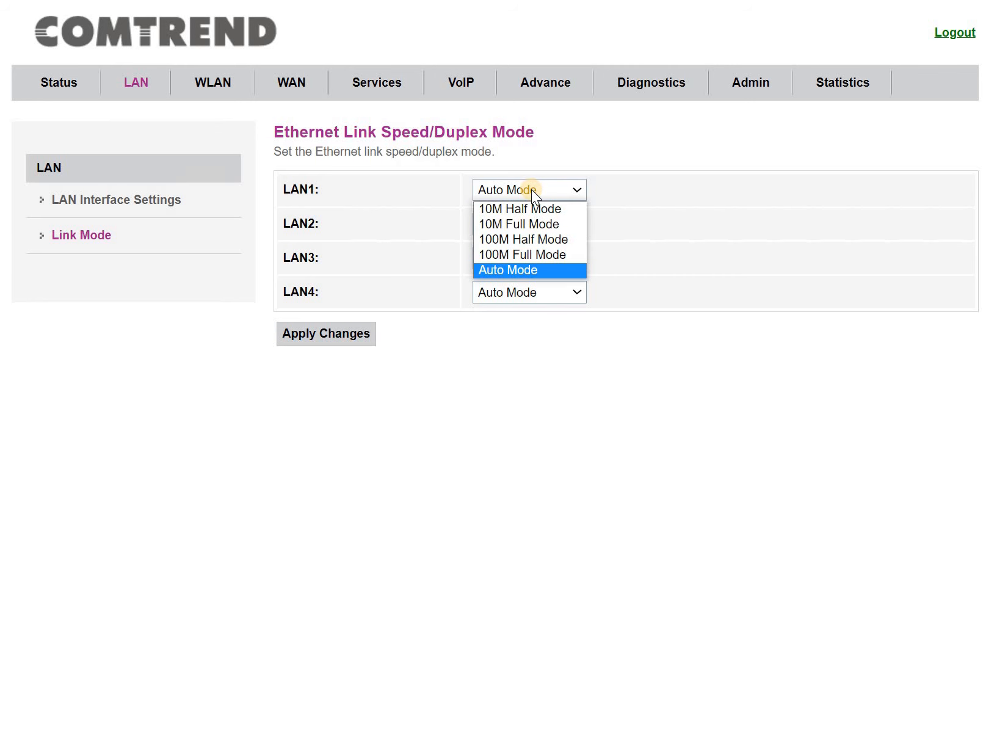
pyautogui.click(456, 166)
# Examine the WLAN basic settings, keeping the 5GHz mode at 802.11ax, and the site survey of nearby wireless networks
pyautogui.click(218, 93)
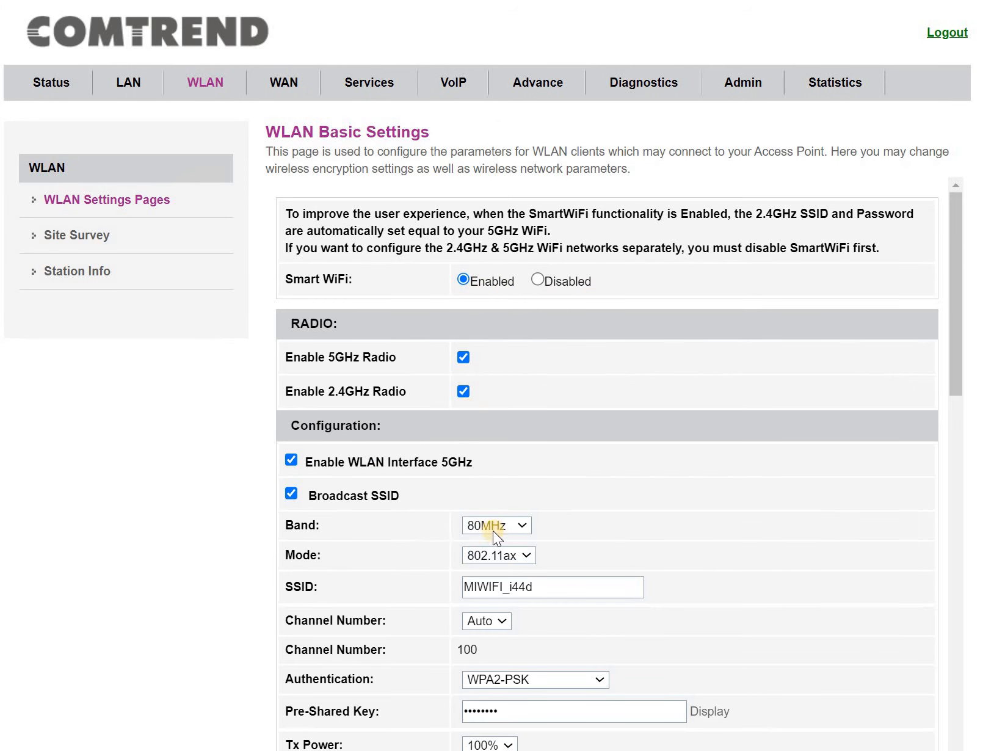
pyautogui.scroll(-2, 494, 539)
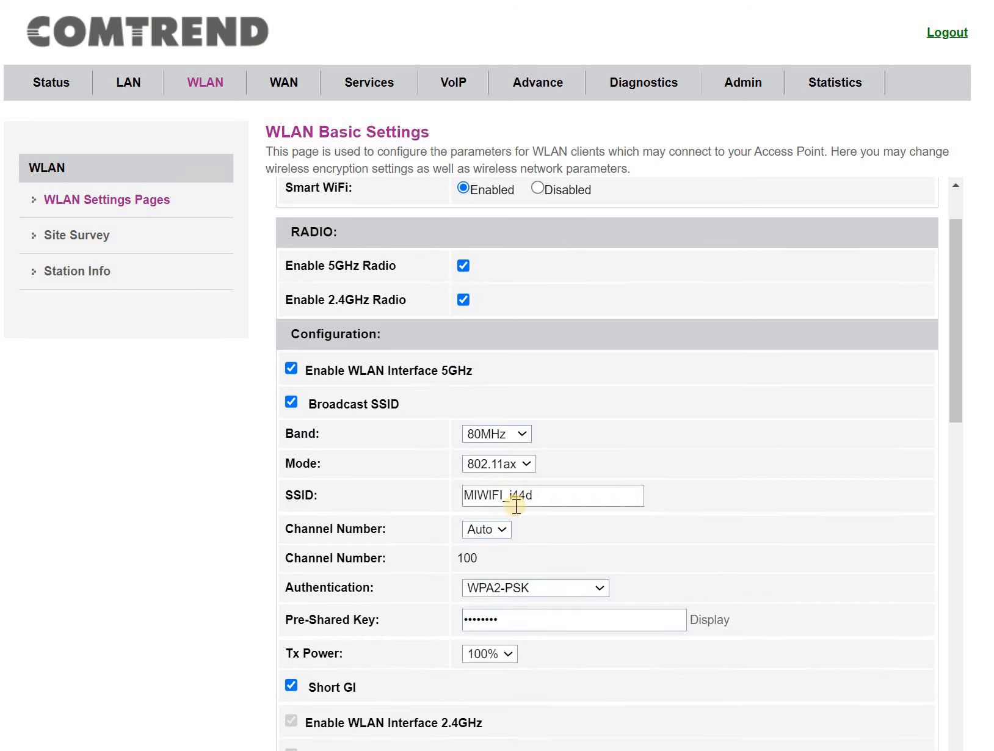
pyautogui.click(522, 465)
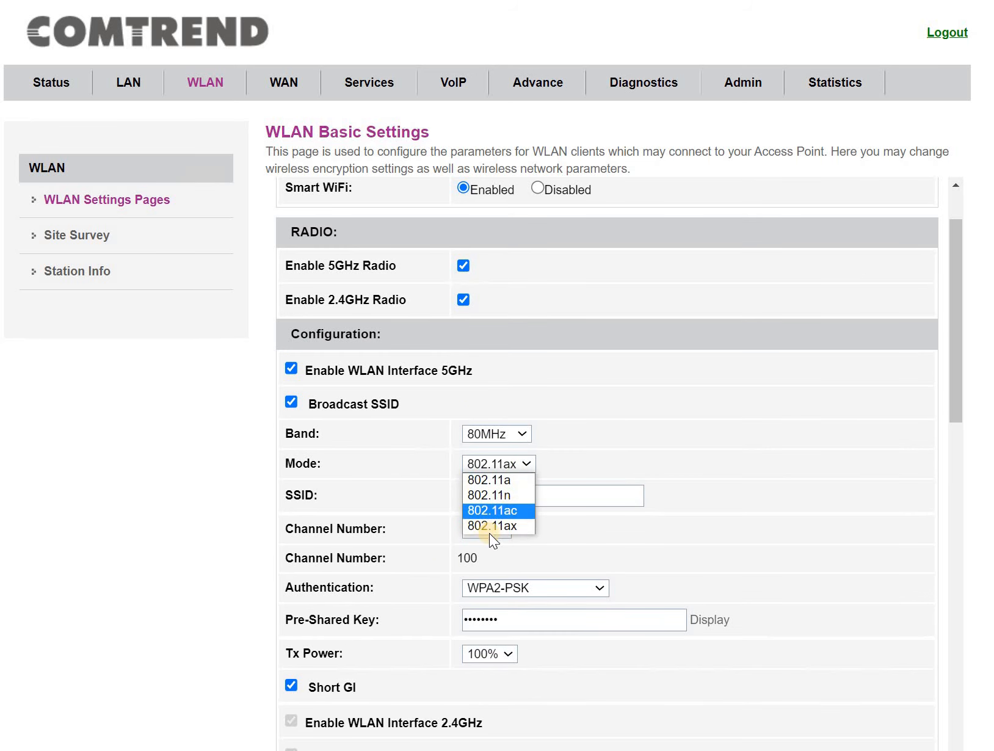
pyautogui.click(520, 526)
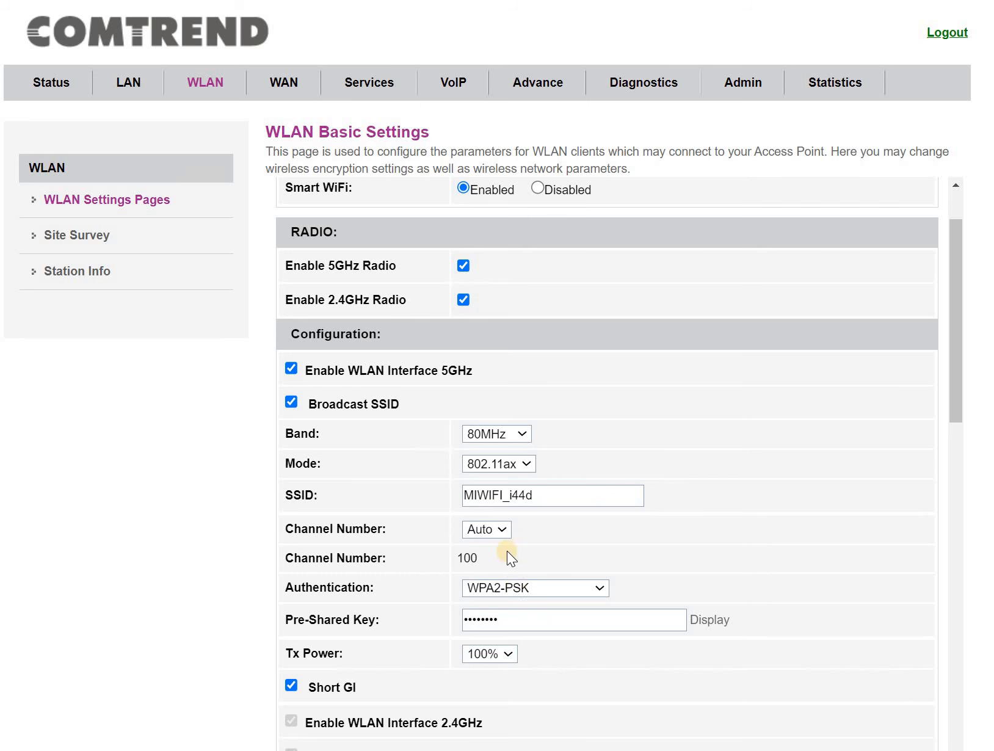
pyautogui.click(77, 239)
pyautogui.click(82, 275)
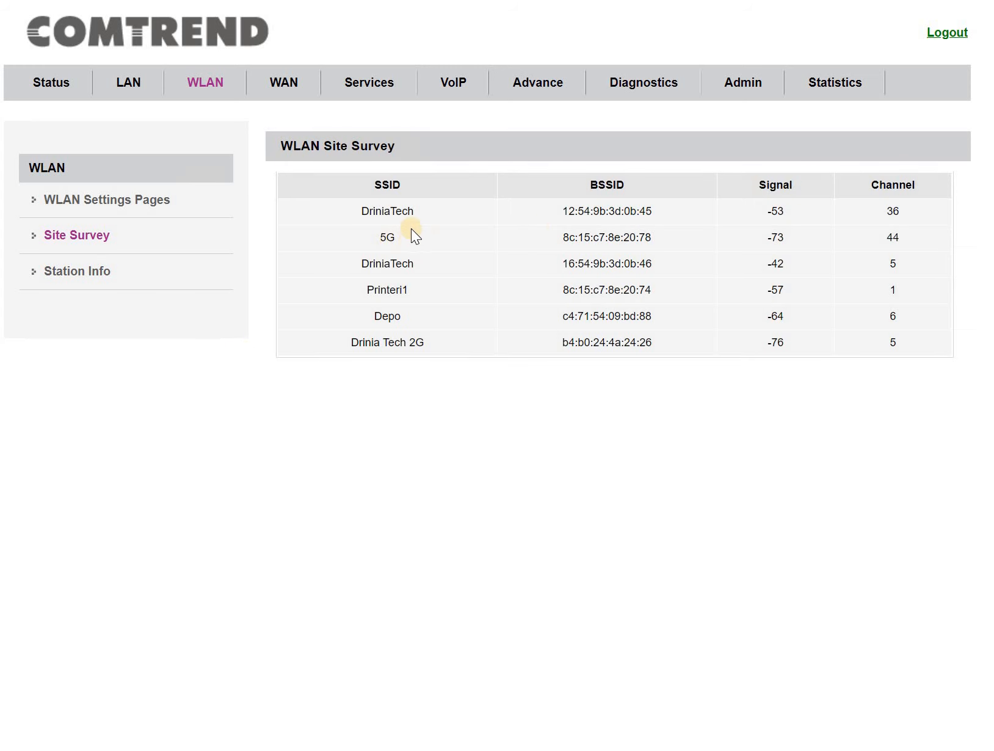
# Examine the PON WAN link parameters and the WAN bridge mode option
pyautogui.click(309, 98)
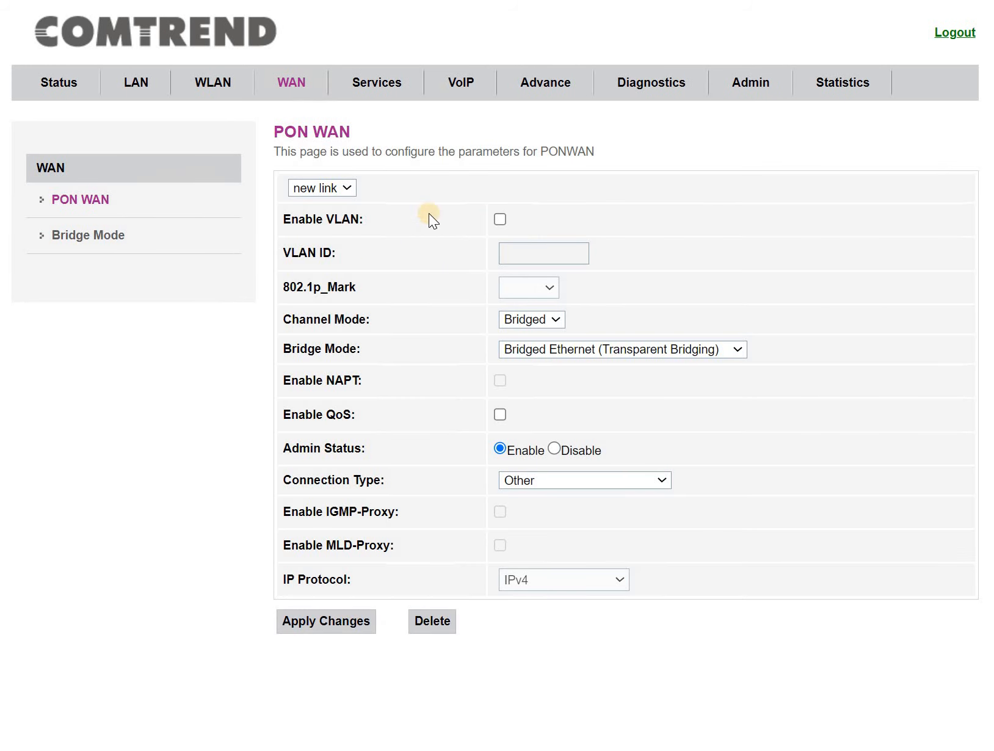
pyautogui.click(334, 190)
pyautogui.click(100, 238)
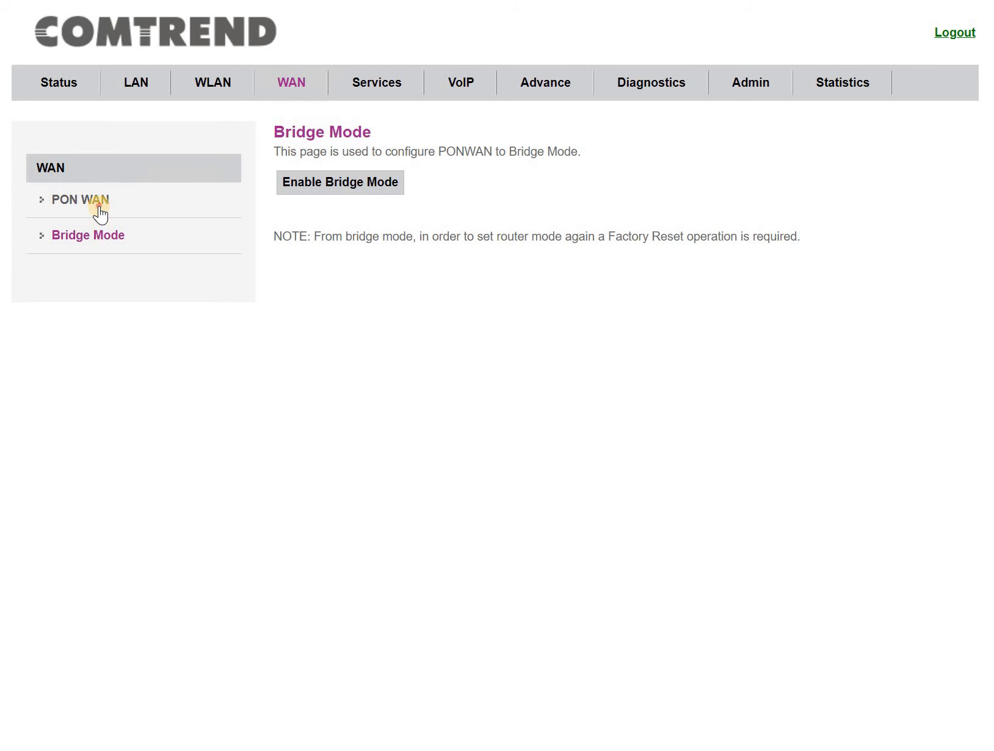
pyautogui.click(99, 206)
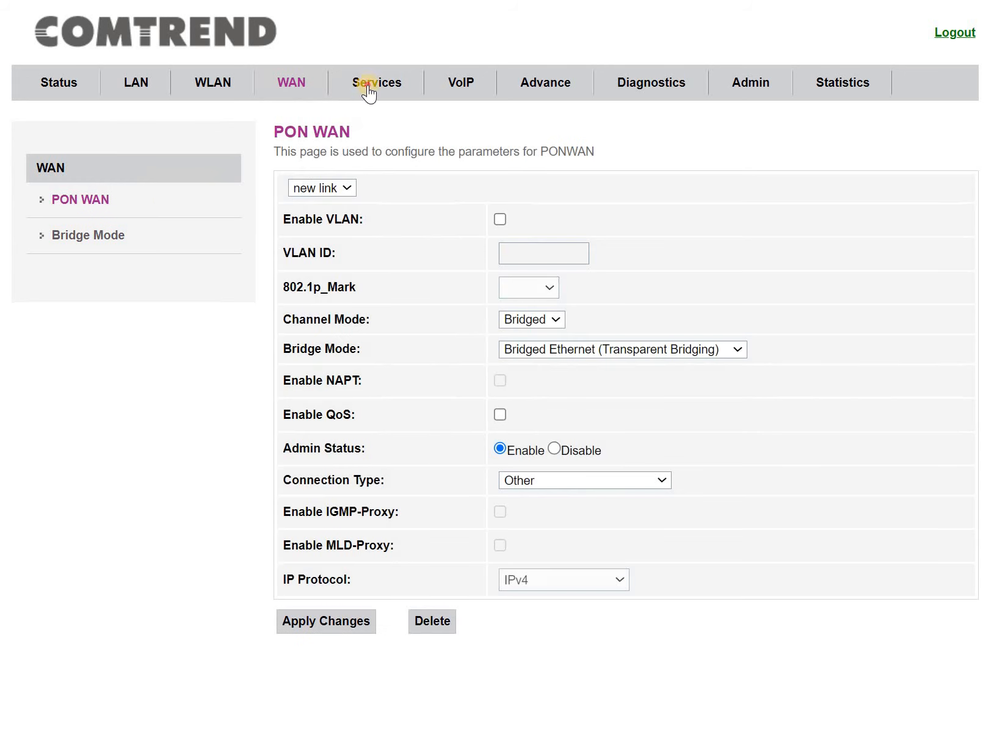
# Examine the router's service settings for Dynamic DNS, IGMP Proxy, UPnP, RIP and Samba
pyautogui.click(380, 84)
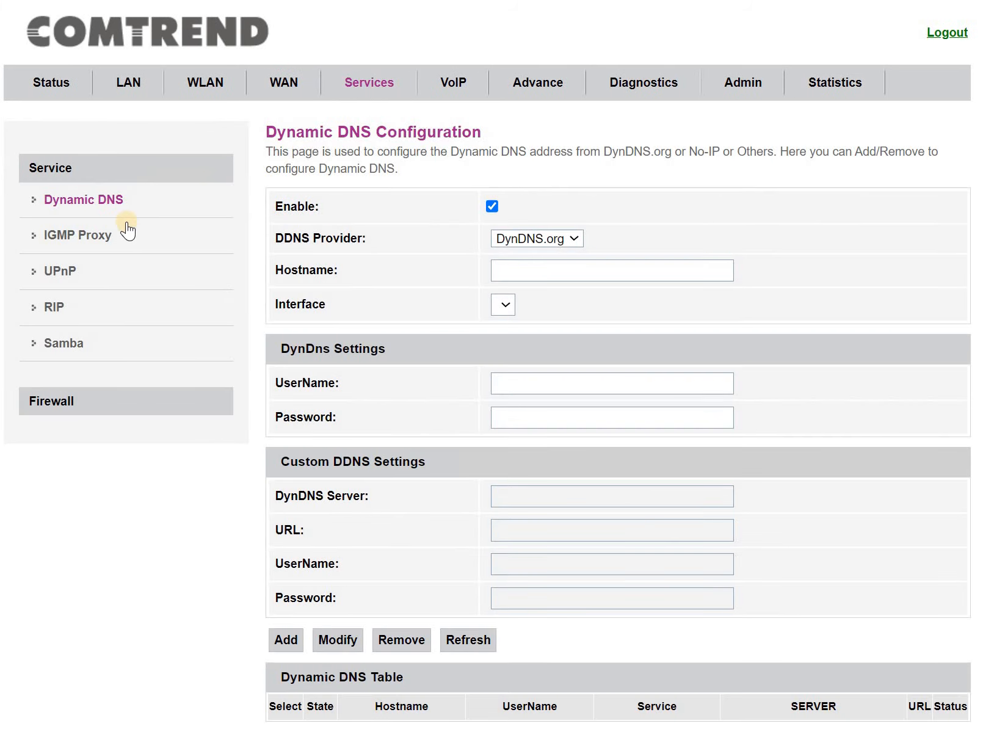
pyautogui.click(104, 239)
pyautogui.click(86, 272)
pyautogui.click(80, 304)
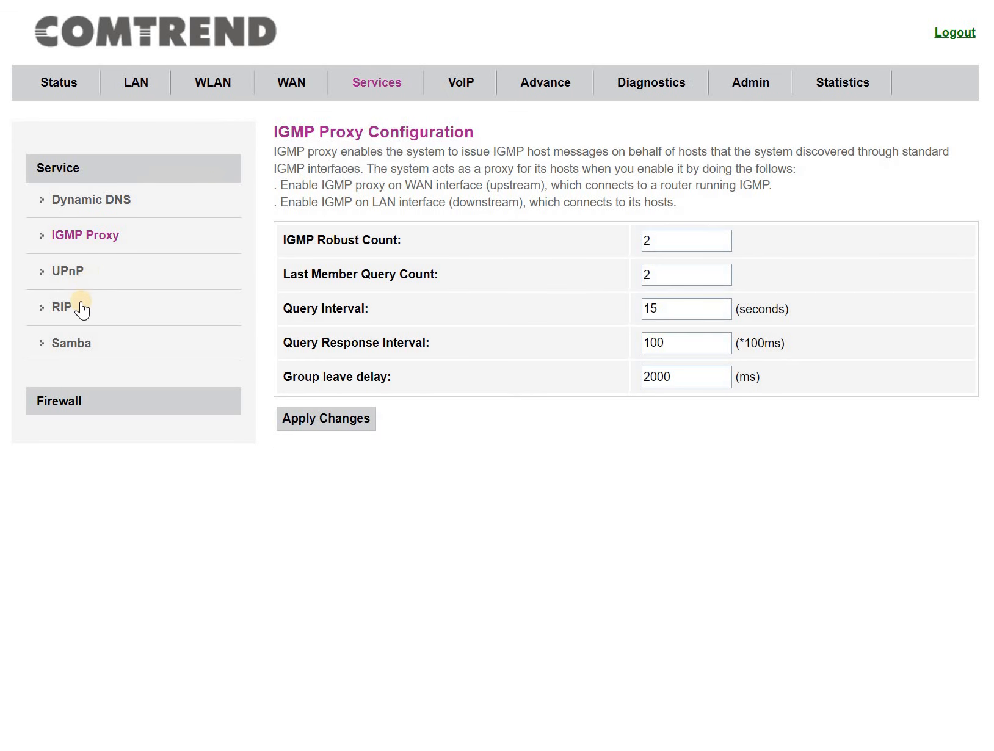
pyautogui.click(86, 343)
# Examine the firewall settings for ALG, MAC filtering, port forwarding, URL and domain blocking, and DMZ
pyautogui.click(95, 406)
pyautogui.click(89, 272)
pyautogui.click(93, 300)
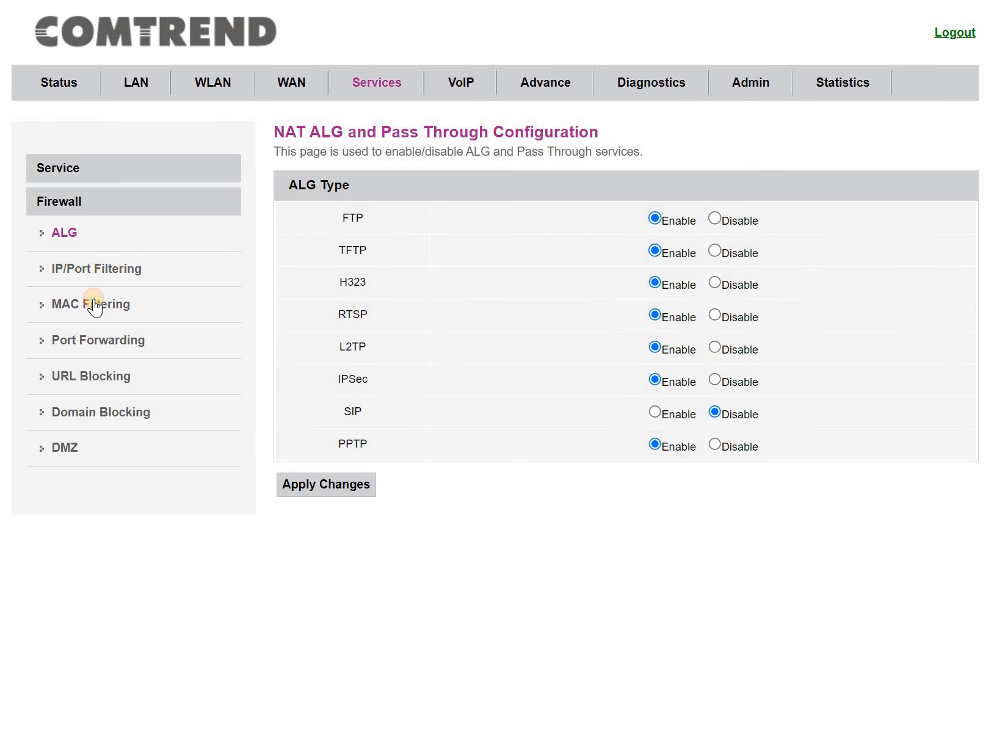
pyautogui.click(95, 340)
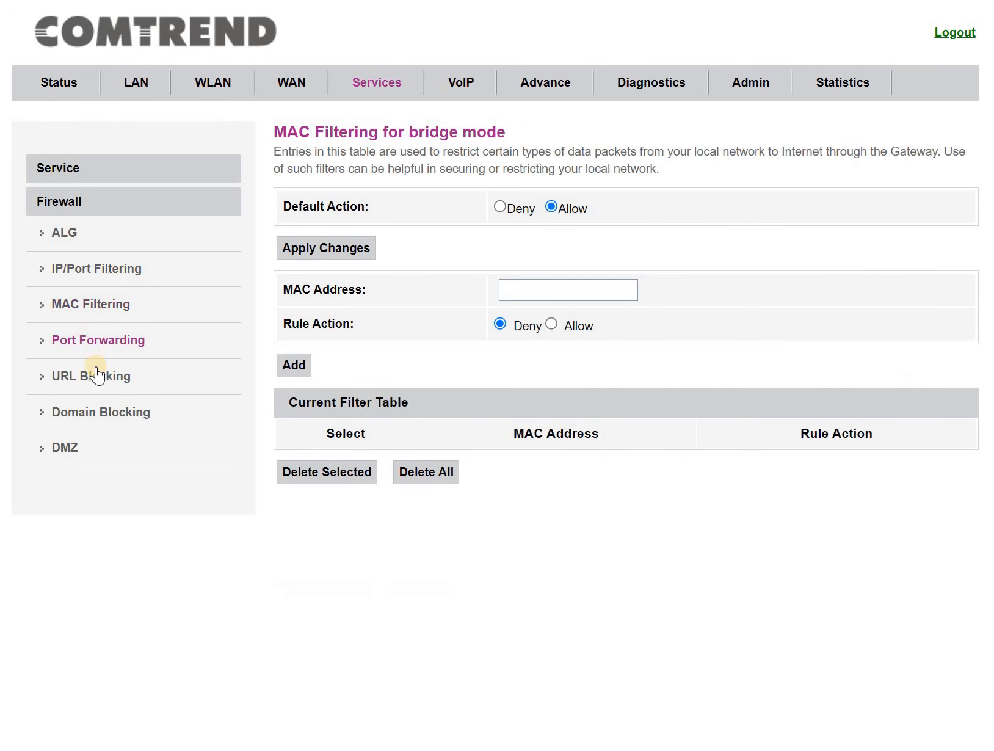
pyautogui.click(96, 375)
pyautogui.click(102, 416)
pyautogui.click(78, 458)
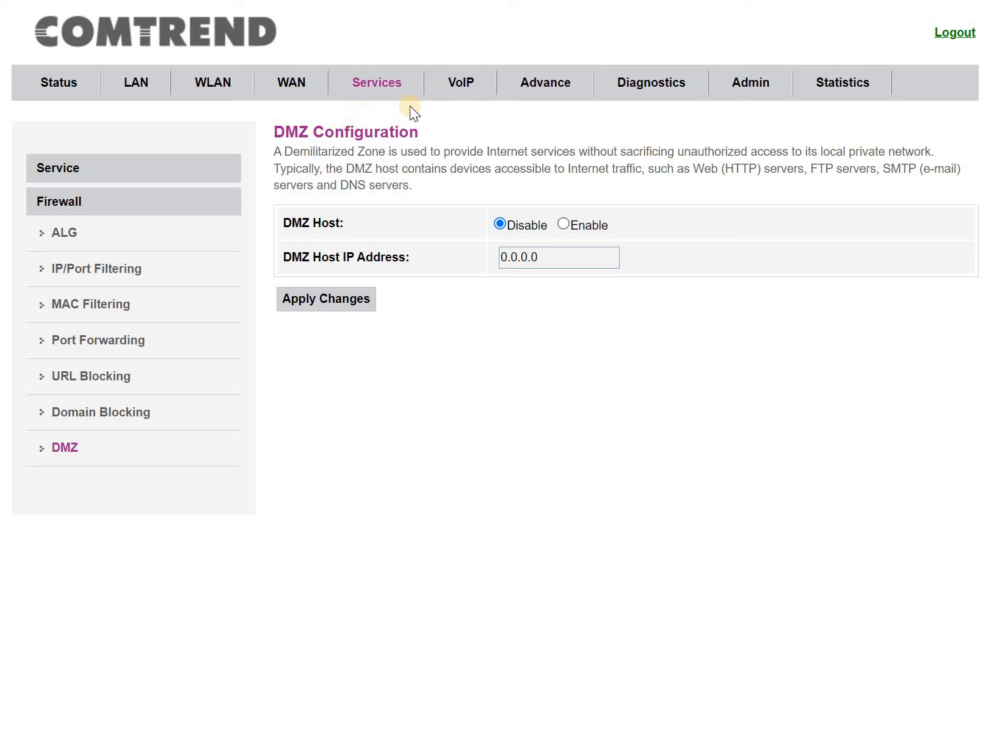
# Set the VoIP tone country to GERMANY and apply the change
pyautogui.click(456, 86)
pyautogui.click(75, 240)
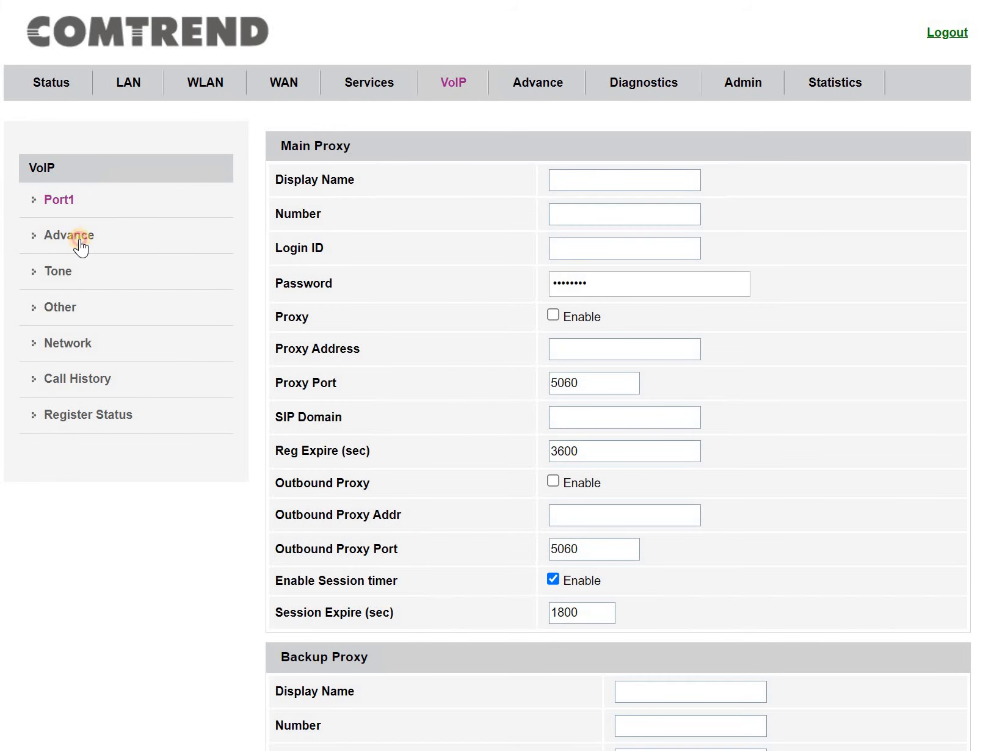
pyautogui.click(74, 274)
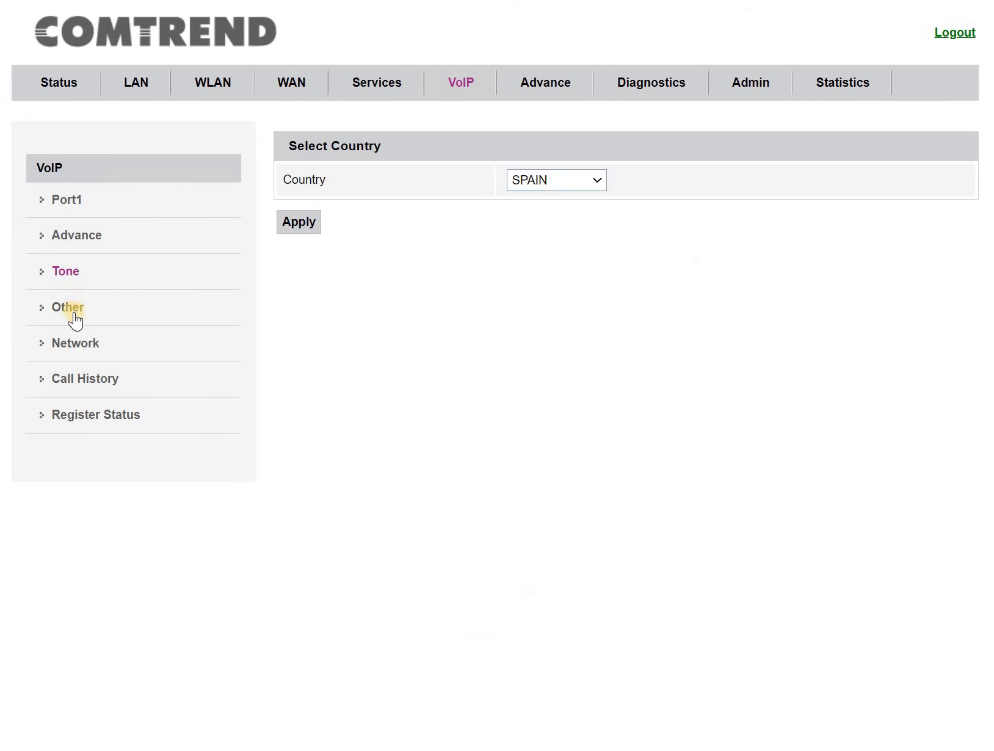
pyautogui.click(571, 186)
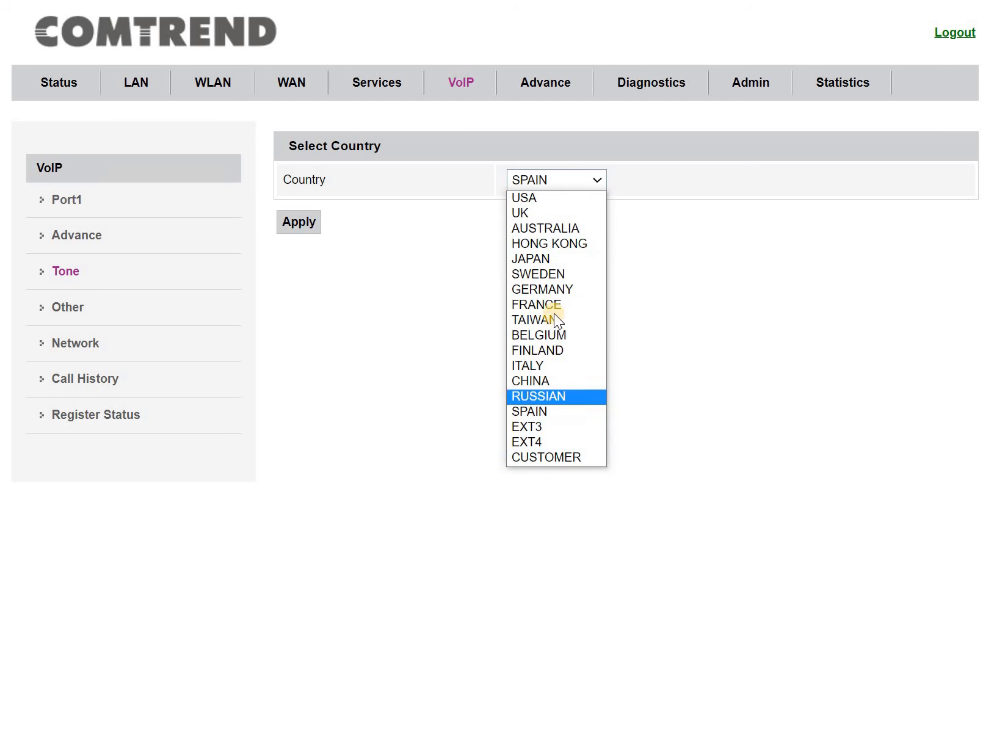
pyautogui.click(554, 295)
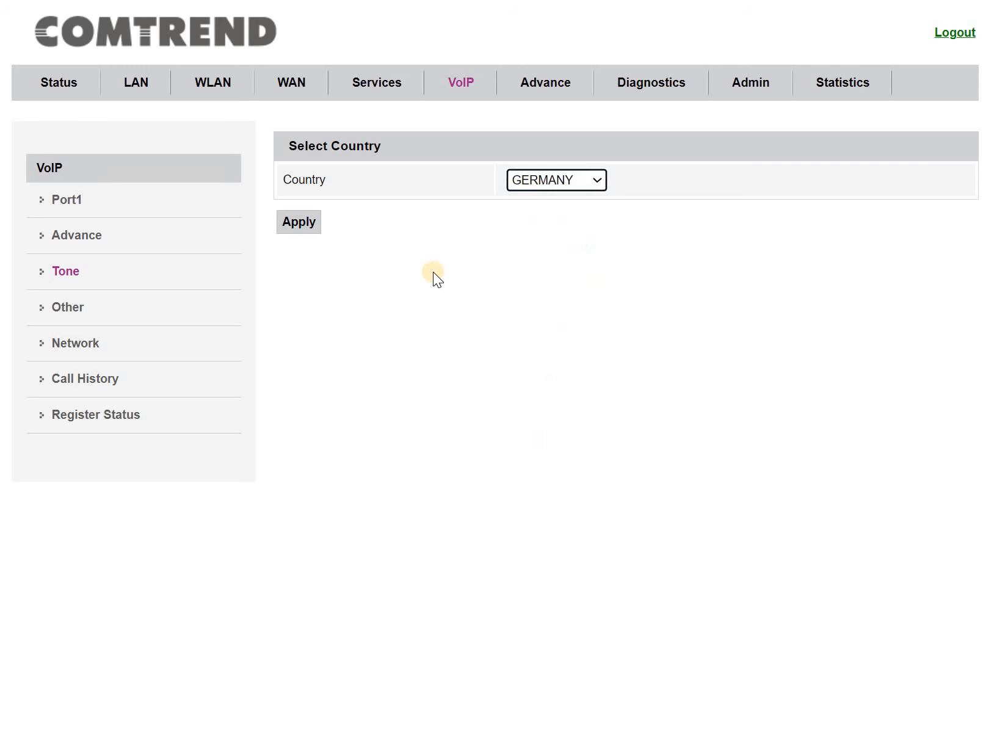
pyautogui.click(308, 222)
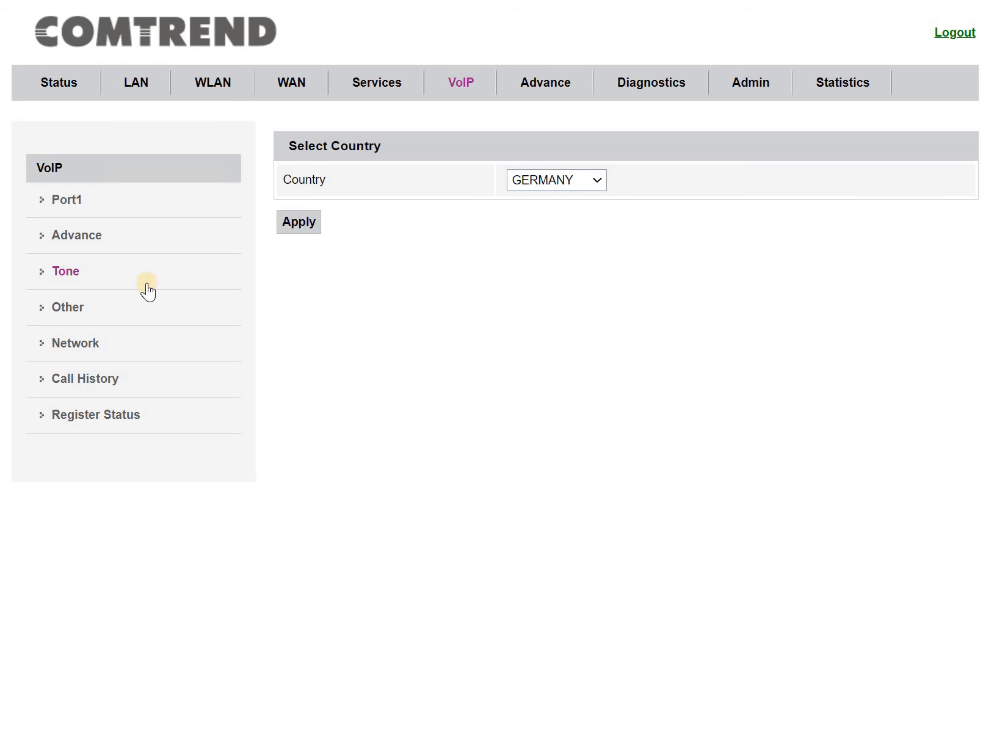
# Examine the VoIP dial, off-hook alarm and SIP options, and the VoIP call history
pyautogui.click(82, 305)
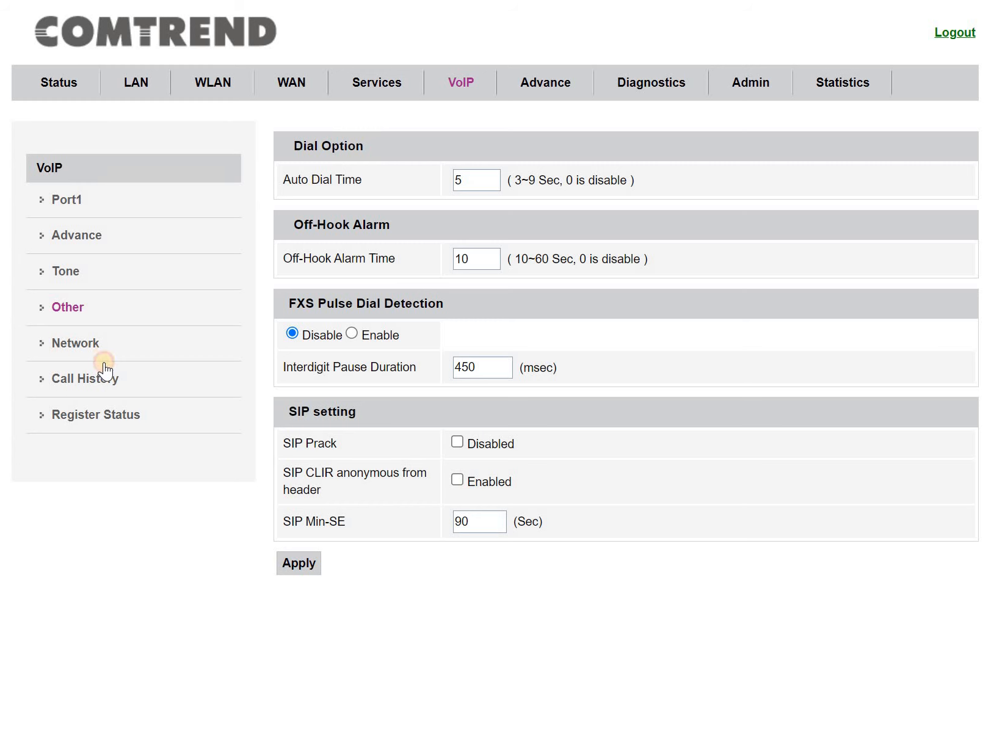
pyautogui.click(104, 361)
pyautogui.click(103, 379)
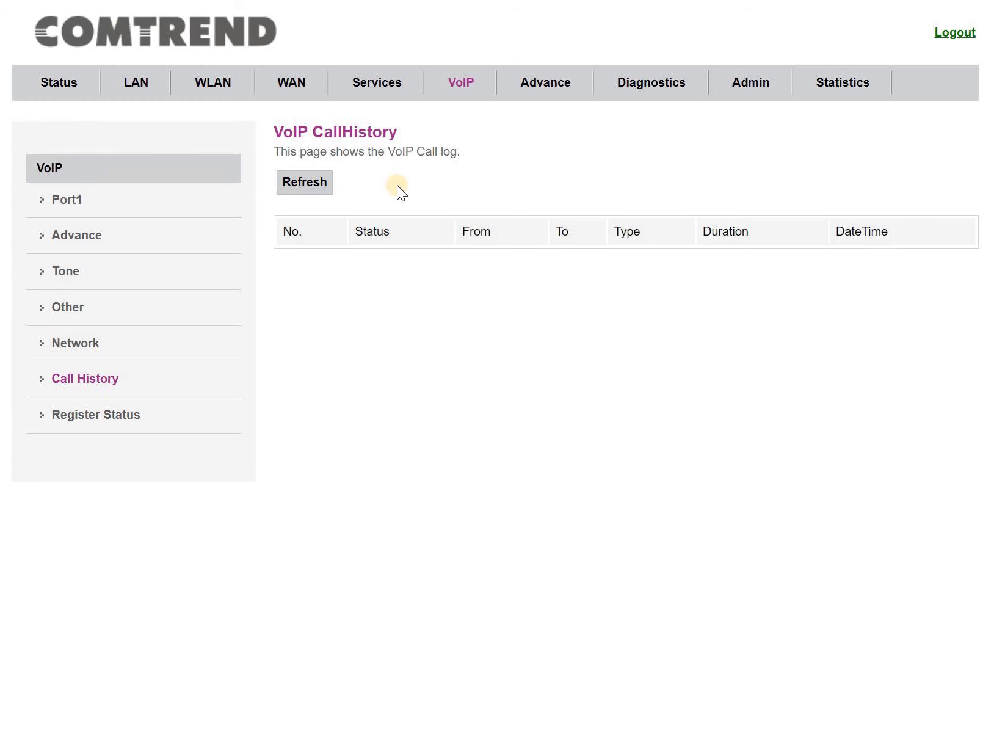
# Examine the advanced settings, including the ARP table, bridging, routing, print server, IP QoS policy and IPv6 configuration
pyautogui.click(524, 85)
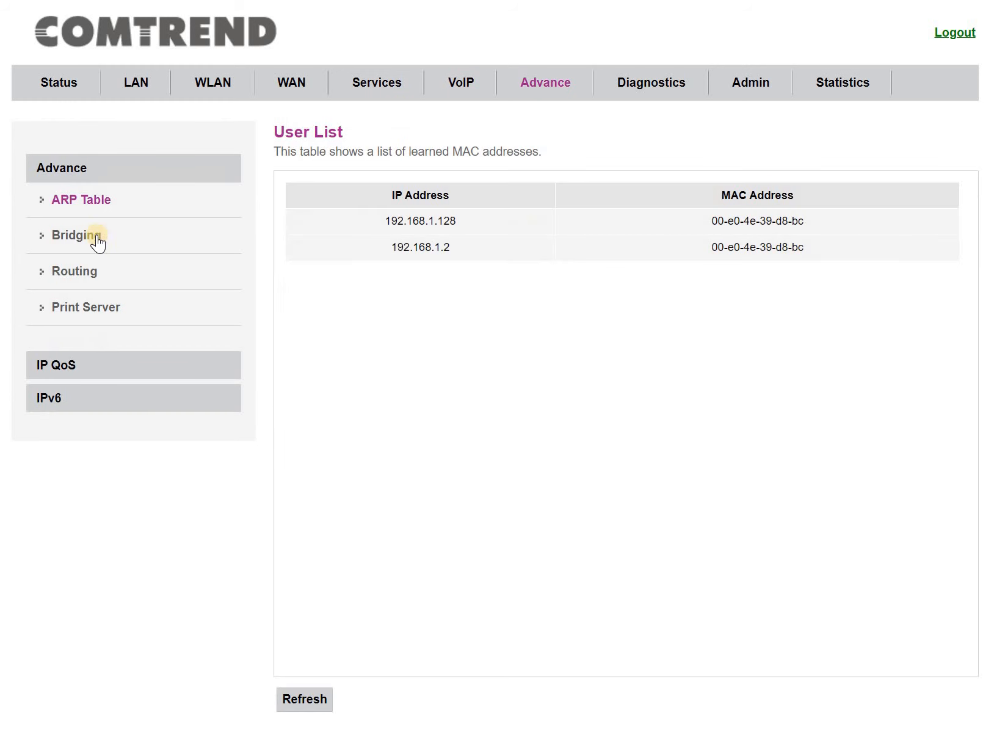
pyautogui.click(97, 241)
pyautogui.click(81, 274)
pyautogui.click(89, 307)
pyautogui.click(89, 366)
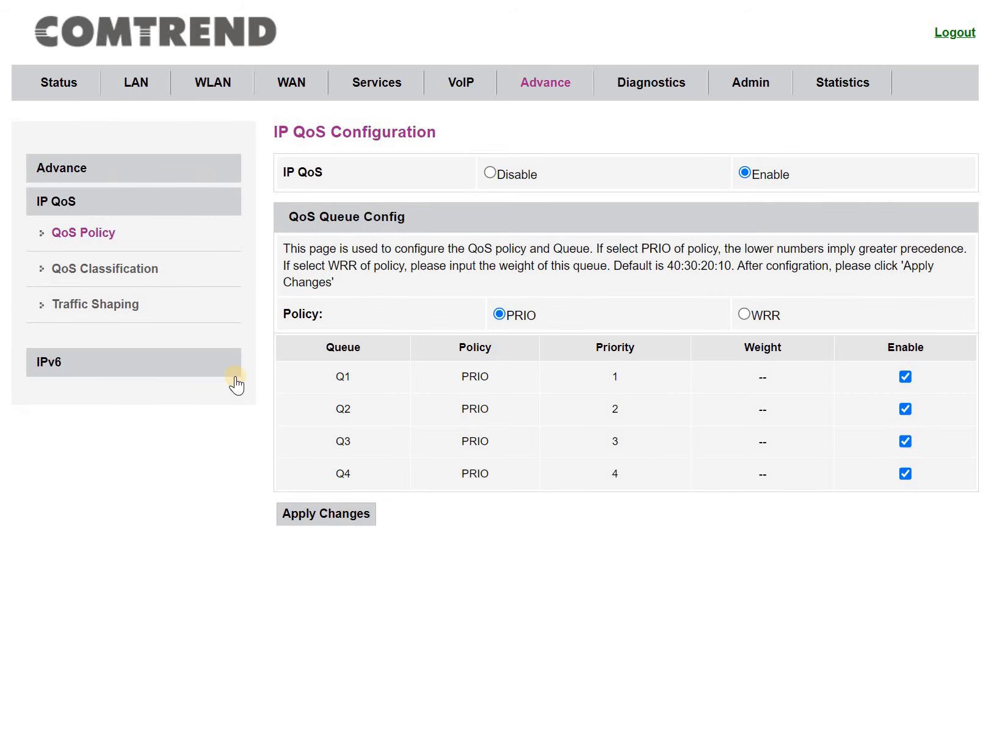
pyautogui.click(146, 379)
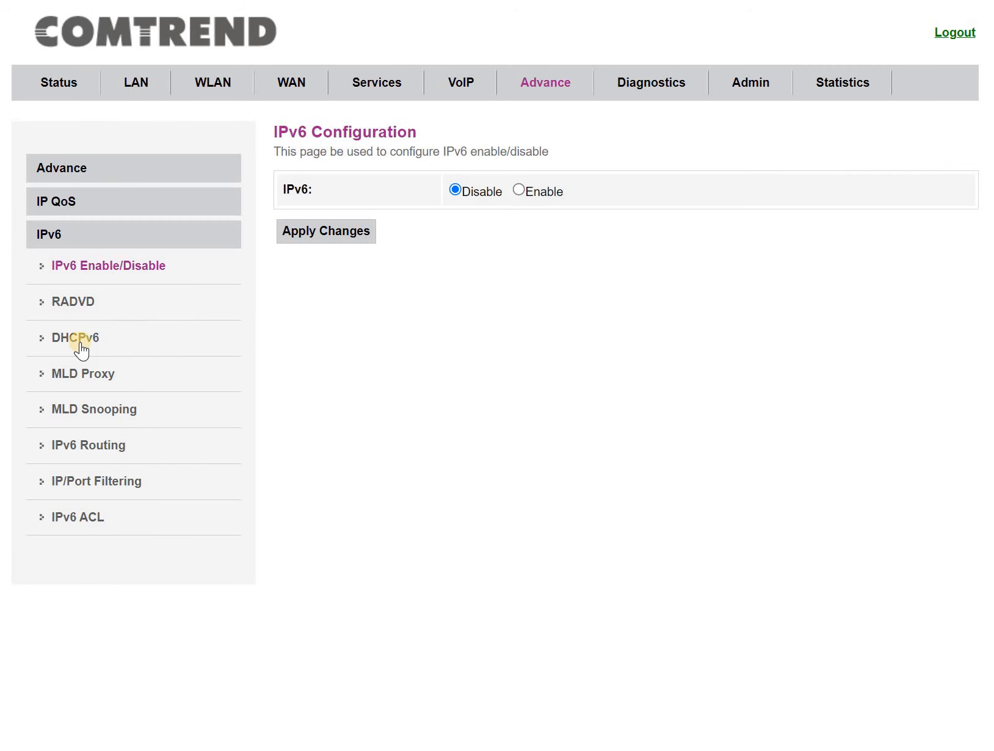
# Examine the Ping, Ping6 and Traceroute diagnostic tools
pyautogui.click(664, 84)
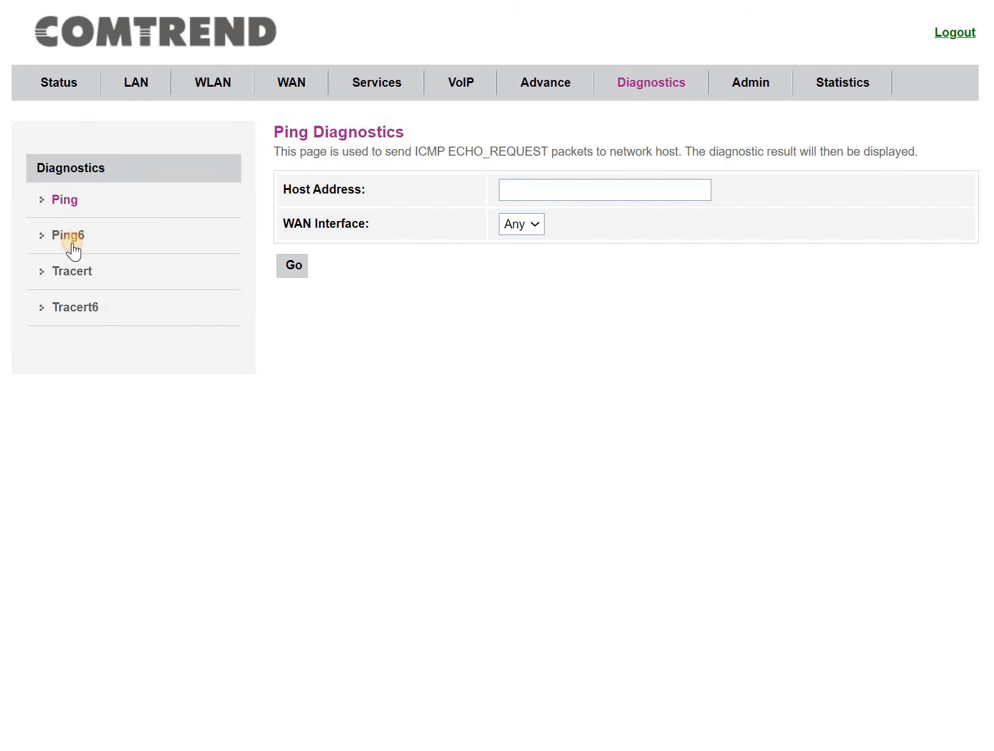
pyautogui.click(72, 243)
pyautogui.click(75, 272)
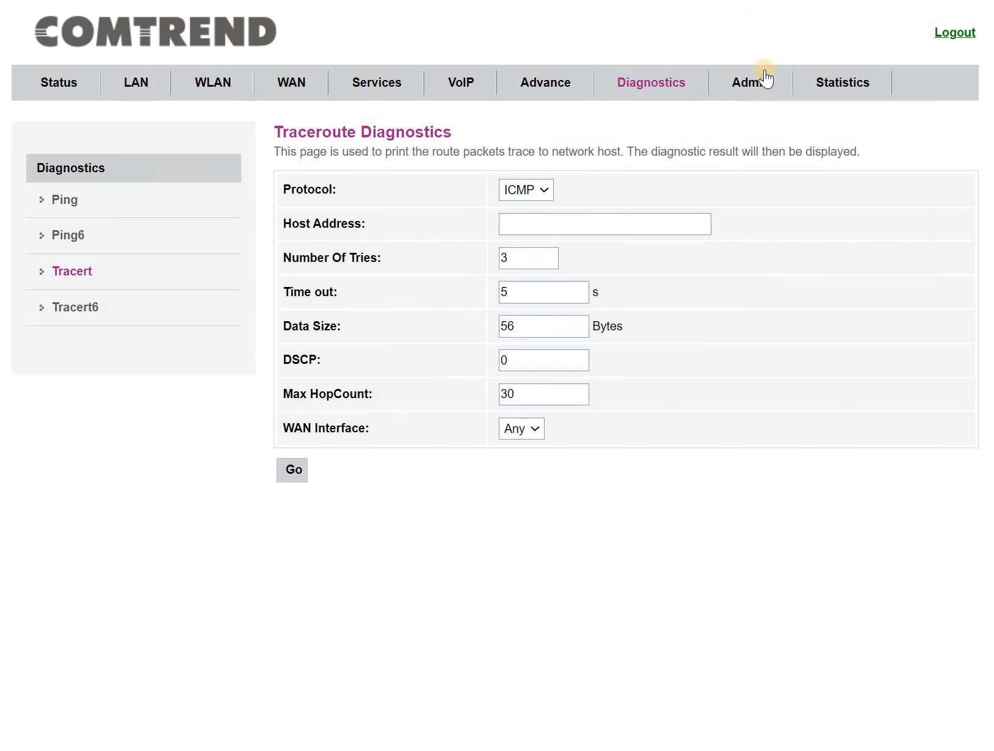
# Examine the administration settings for GPON, OMCI information, the system log, the password and firmware upgrade
pyautogui.click(765, 79)
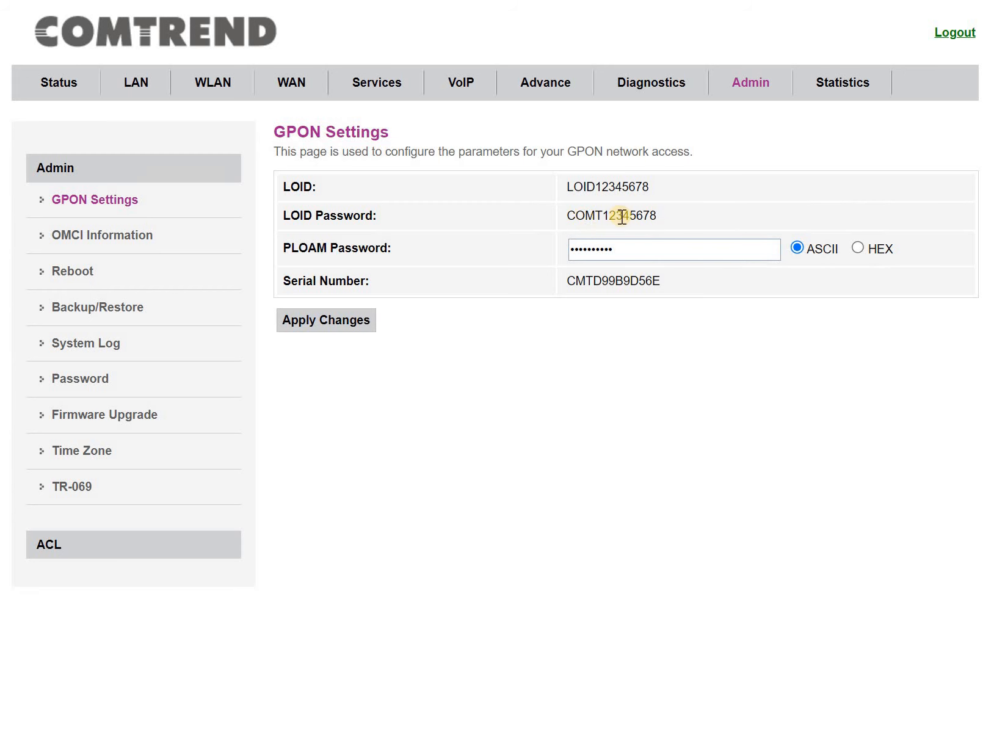
pyautogui.click(114, 237)
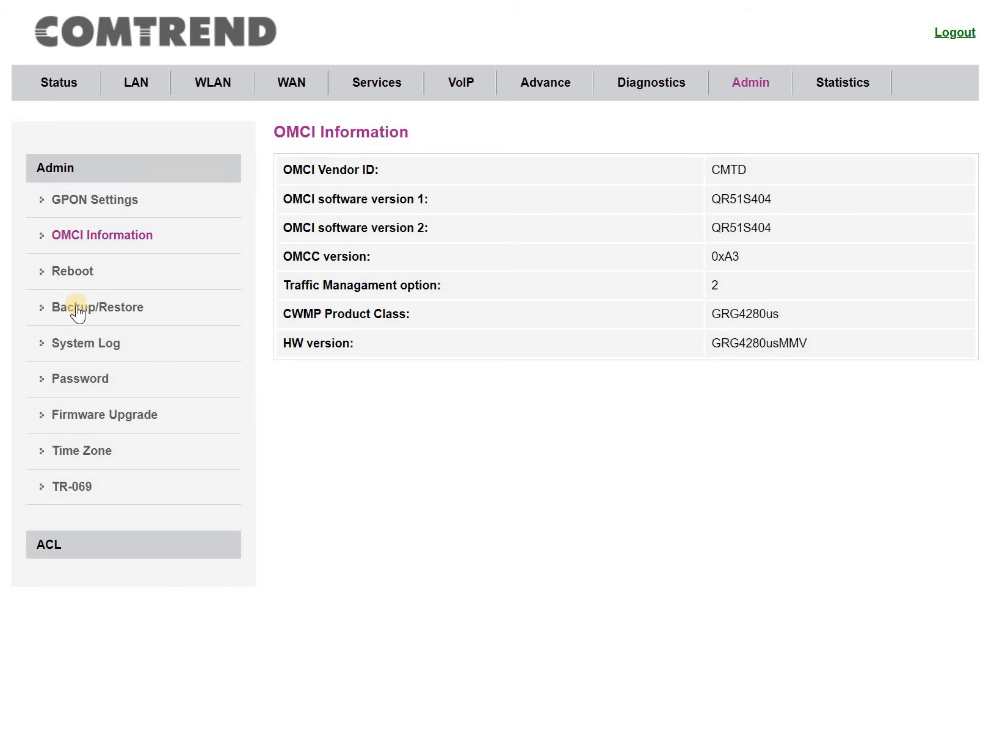
pyautogui.click(86, 347)
pyautogui.click(91, 384)
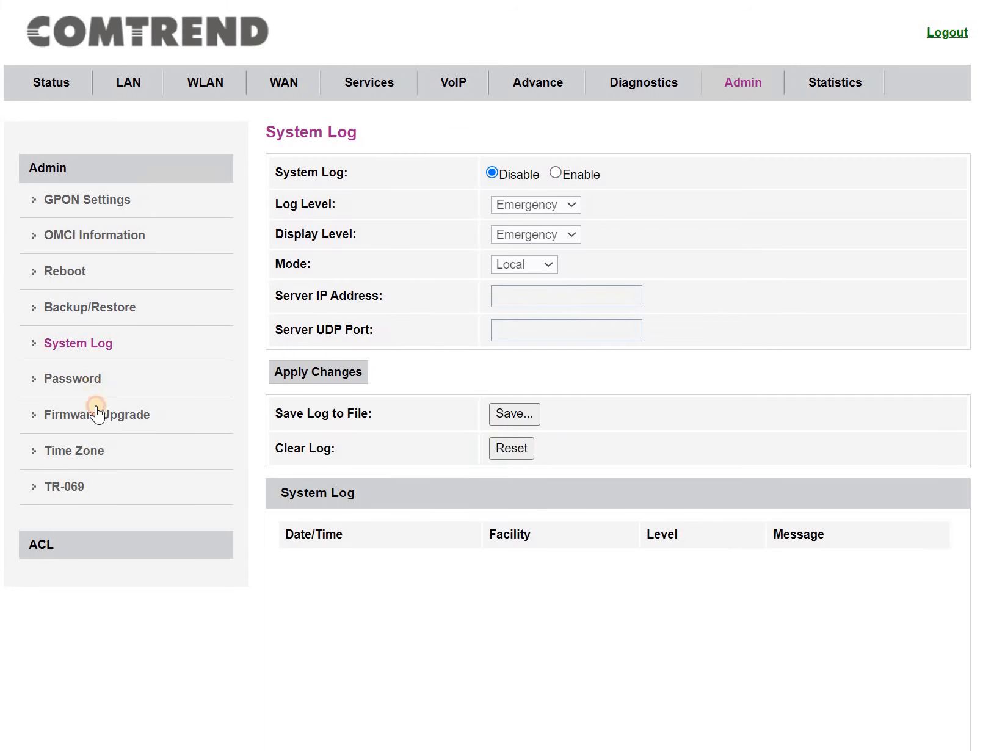
pyautogui.click(102, 421)
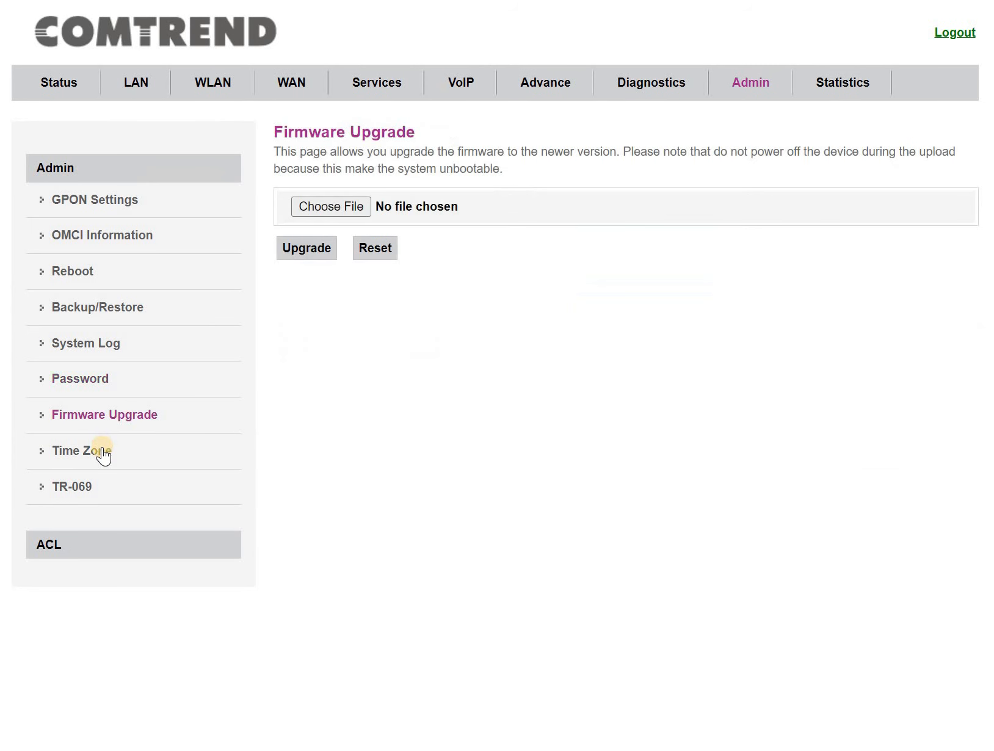
# Examine the time zone and TR-069 settings, plus the access control pages for services and IPv4 addresses
pyautogui.click(99, 453)
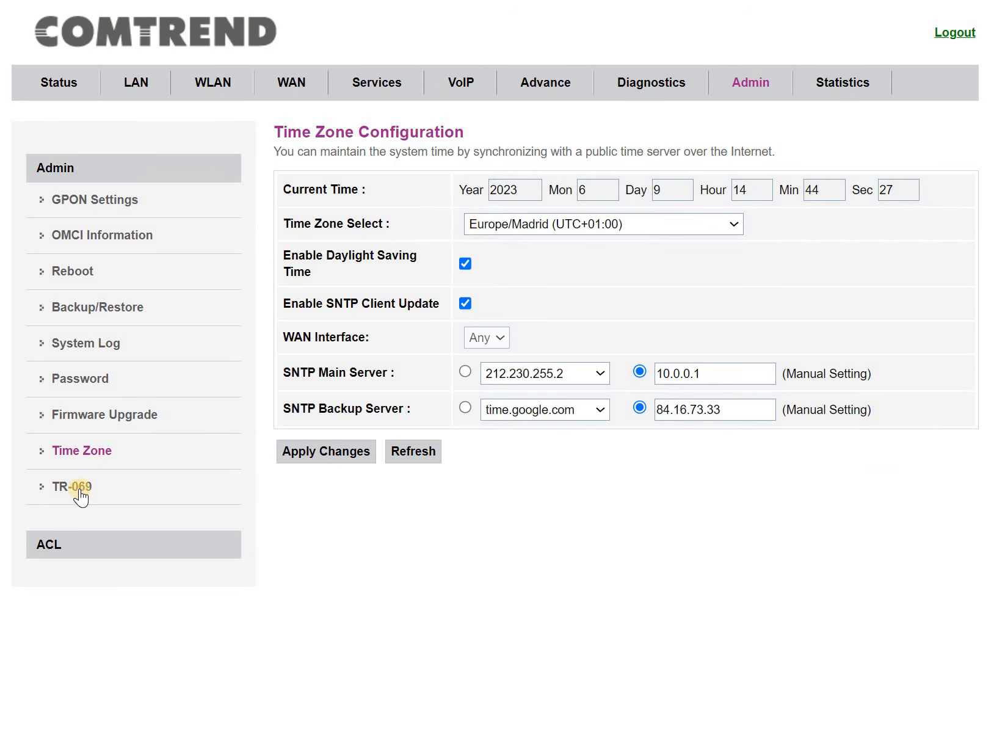
pyautogui.click(79, 488)
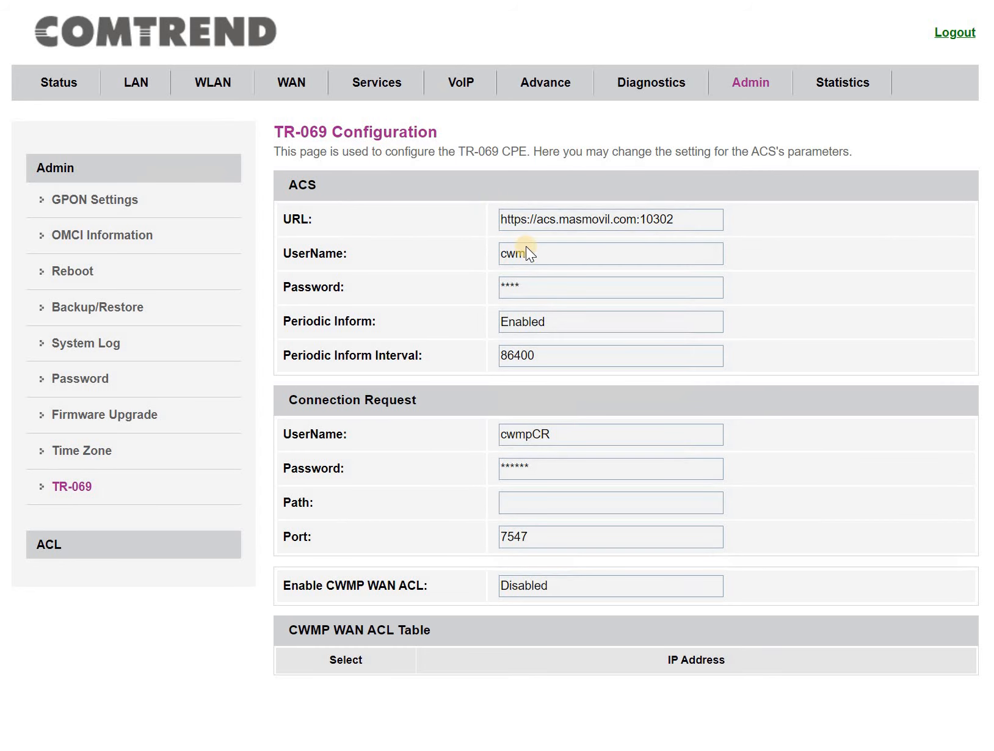
pyautogui.click(34, 553)
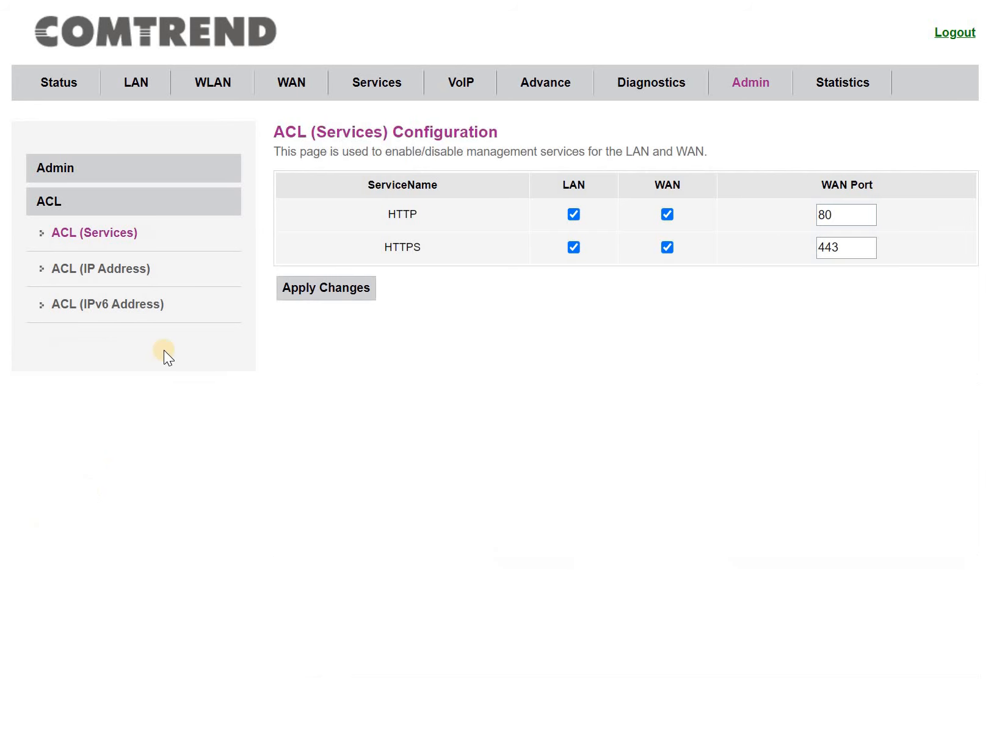
pyautogui.click(132, 288)
pyautogui.click(113, 239)
pyautogui.click(105, 270)
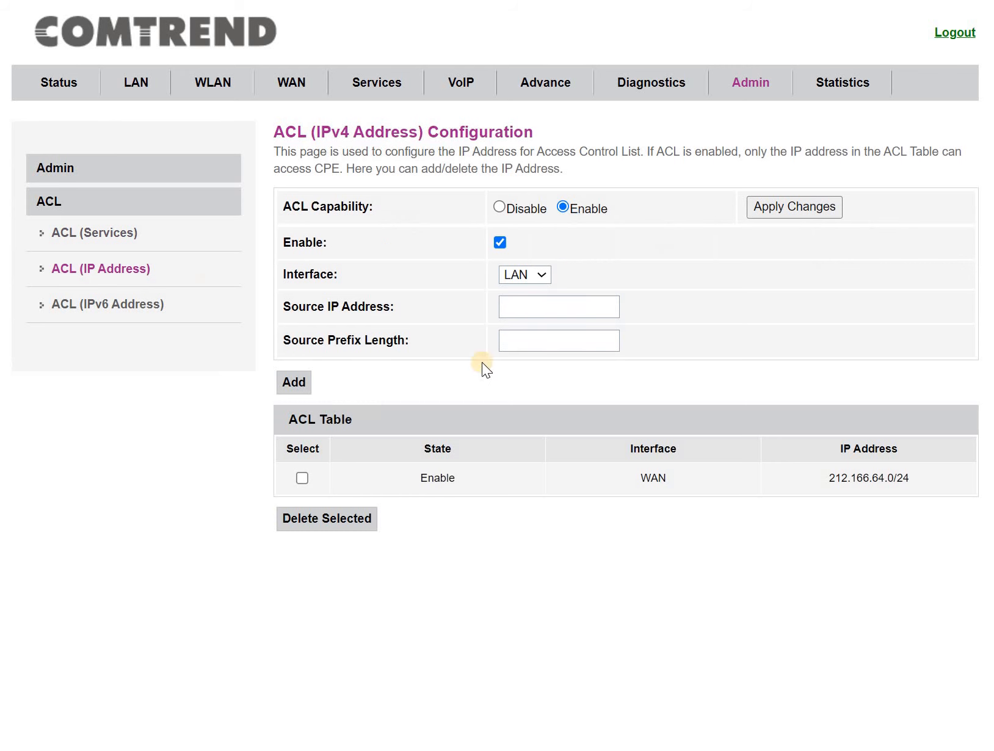
# Examine the router's interface, connection and PON statistics
pyautogui.click(847, 84)
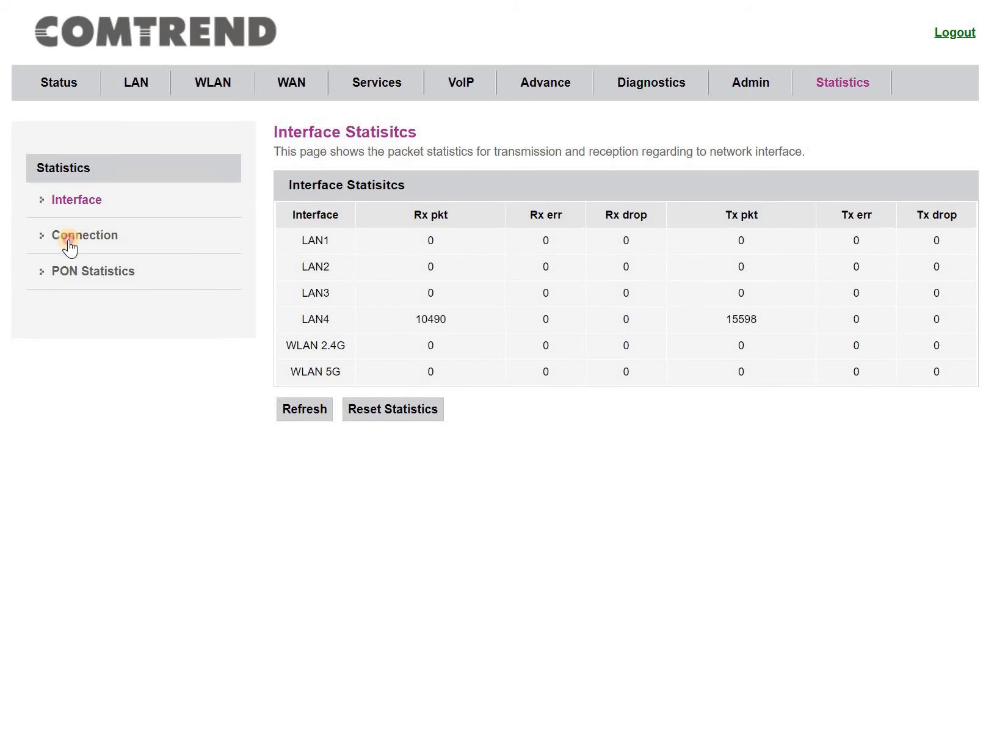
pyautogui.click(71, 239)
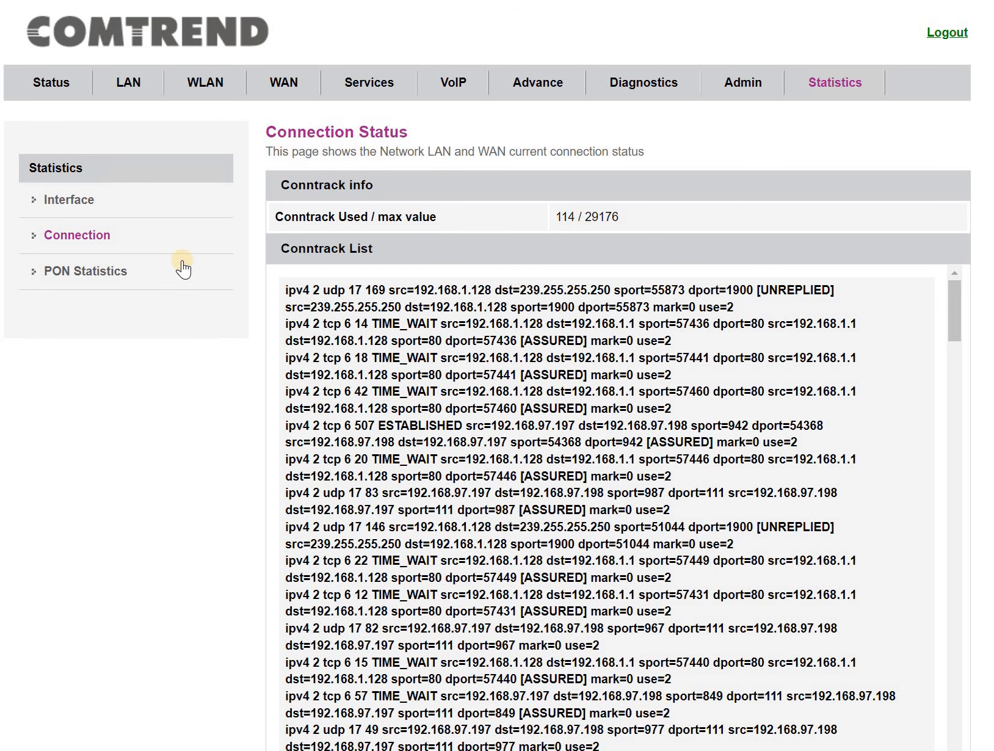
pyautogui.click(111, 272)
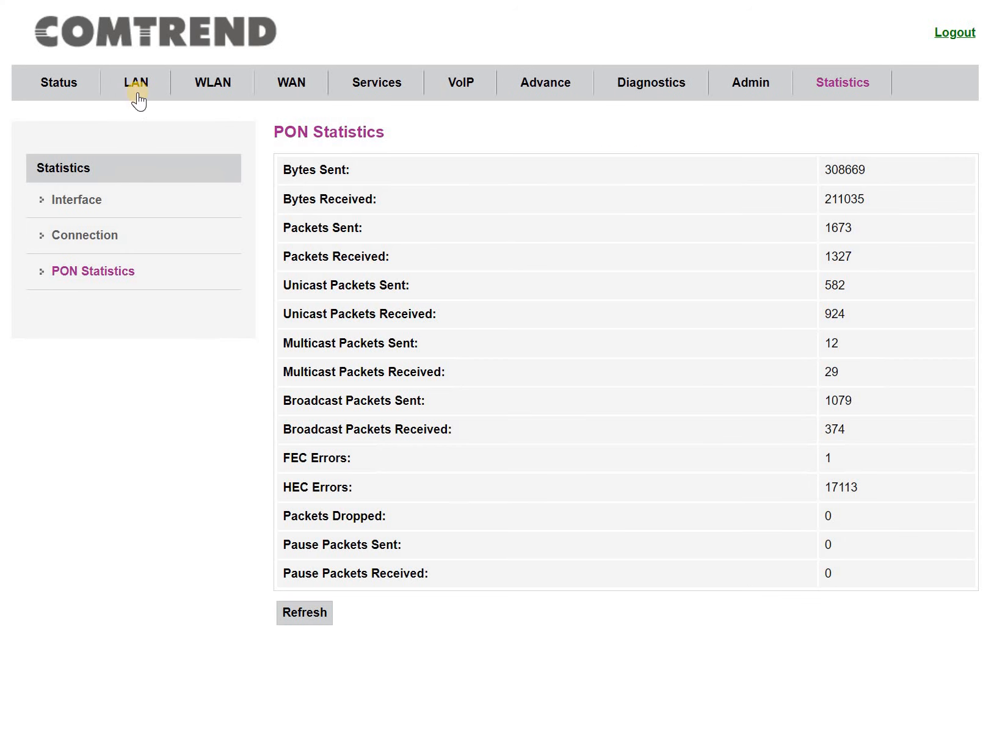
# Examine the PON WAN configuration page and the choices in its link selector
pyautogui.click(60, 97)
pyautogui.click(289, 91)
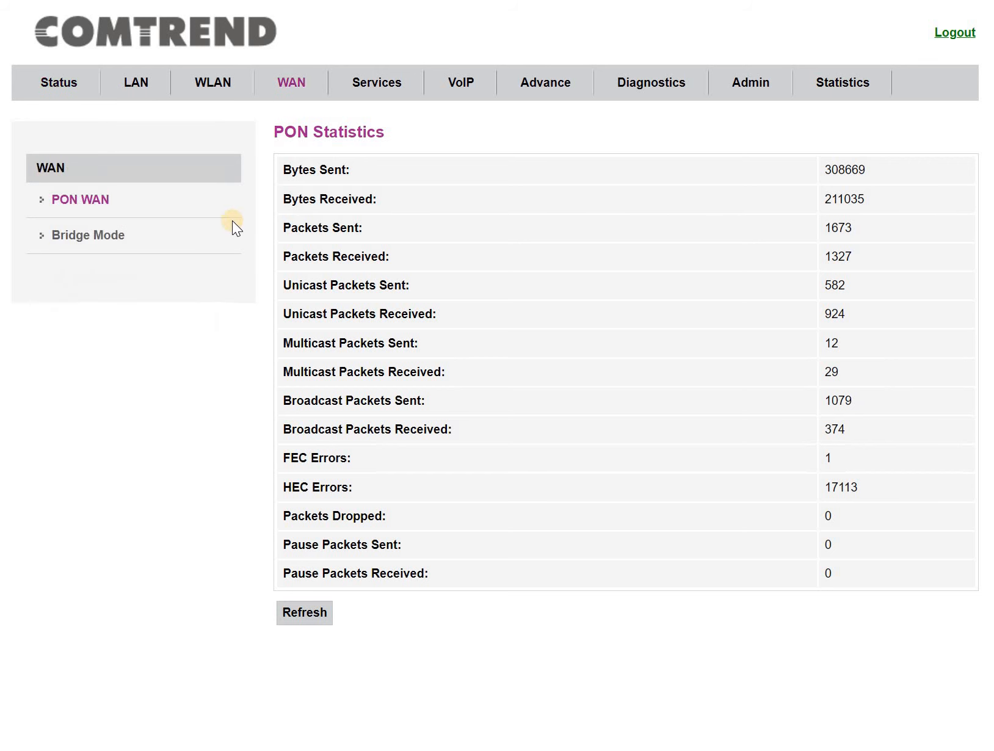
pyautogui.click(146, 201)
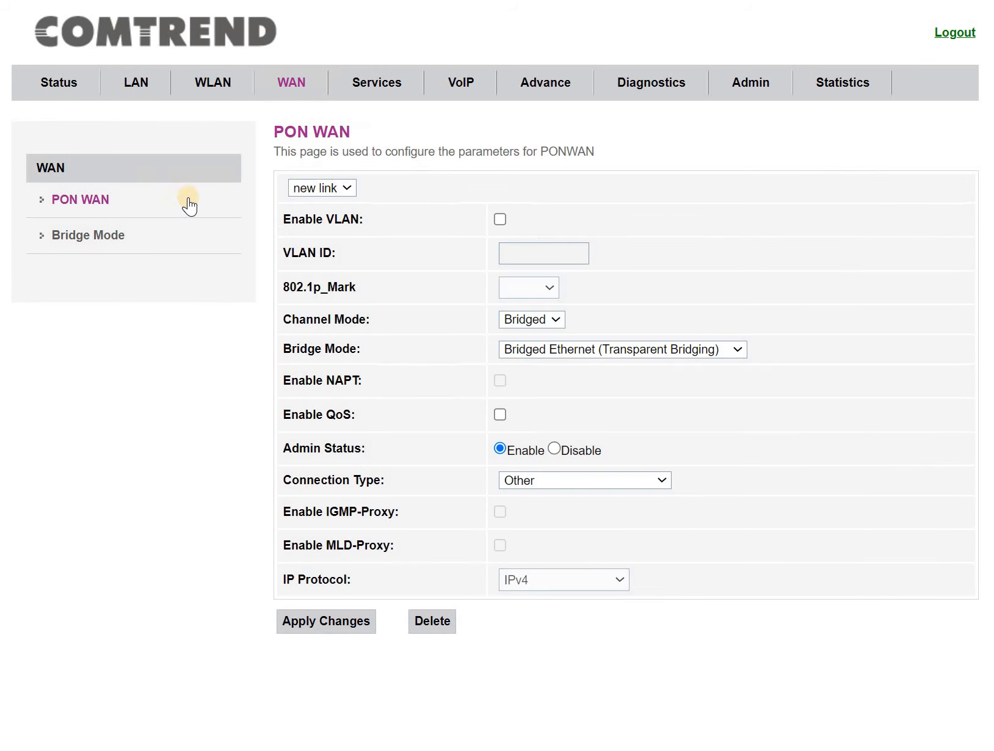
pyautogui.click(342, 194)
pyautogui.click(342, 195)
pyautogui.click(320, 187)
pyautogui.click(85, 204)
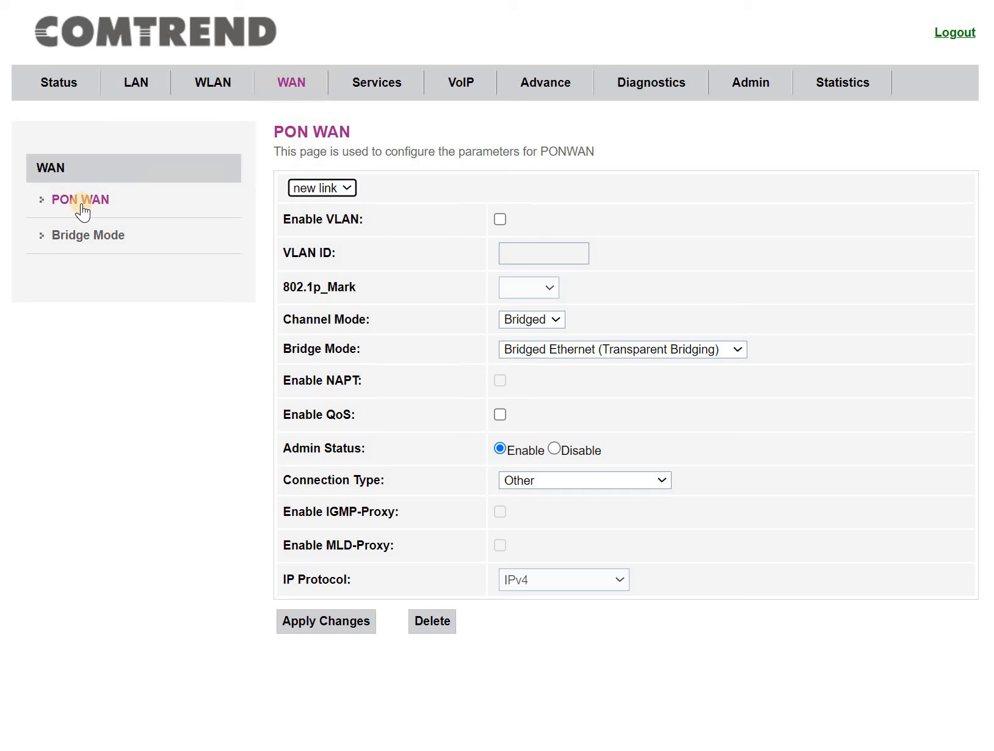
# Review the WAN connection's type, IP address, gateway and interface in the device status
pyautogui.click(79, 82)
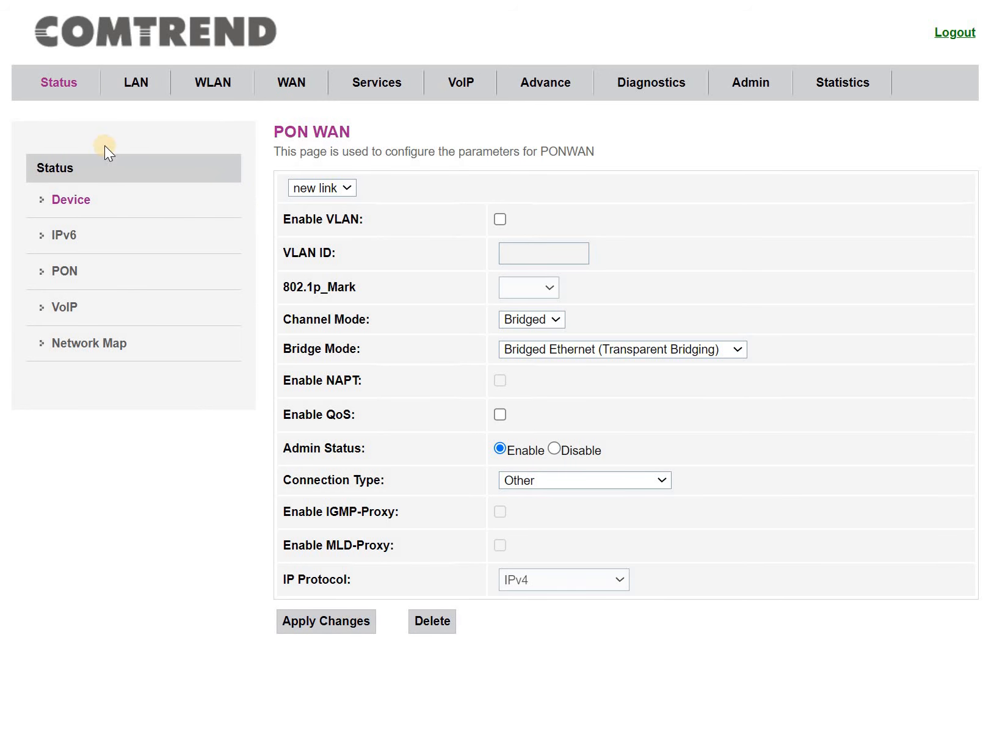
pyautogui.click(57, 86)
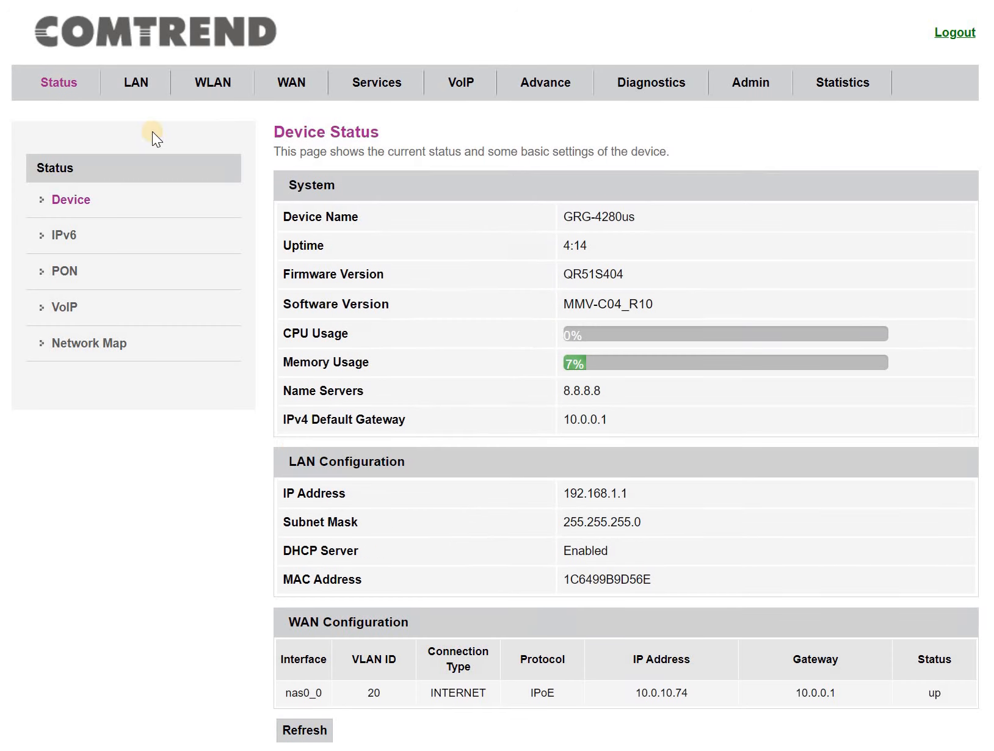
pyautogui.doubleClick(444, 691)
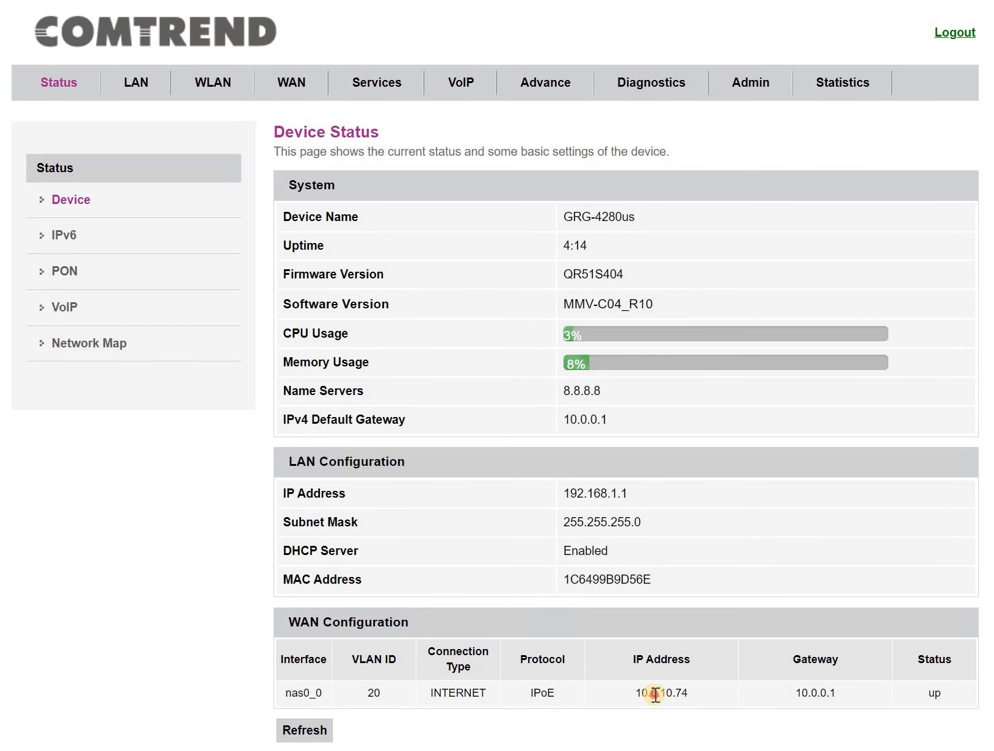
pyautogui.doubleClick(655, 695)
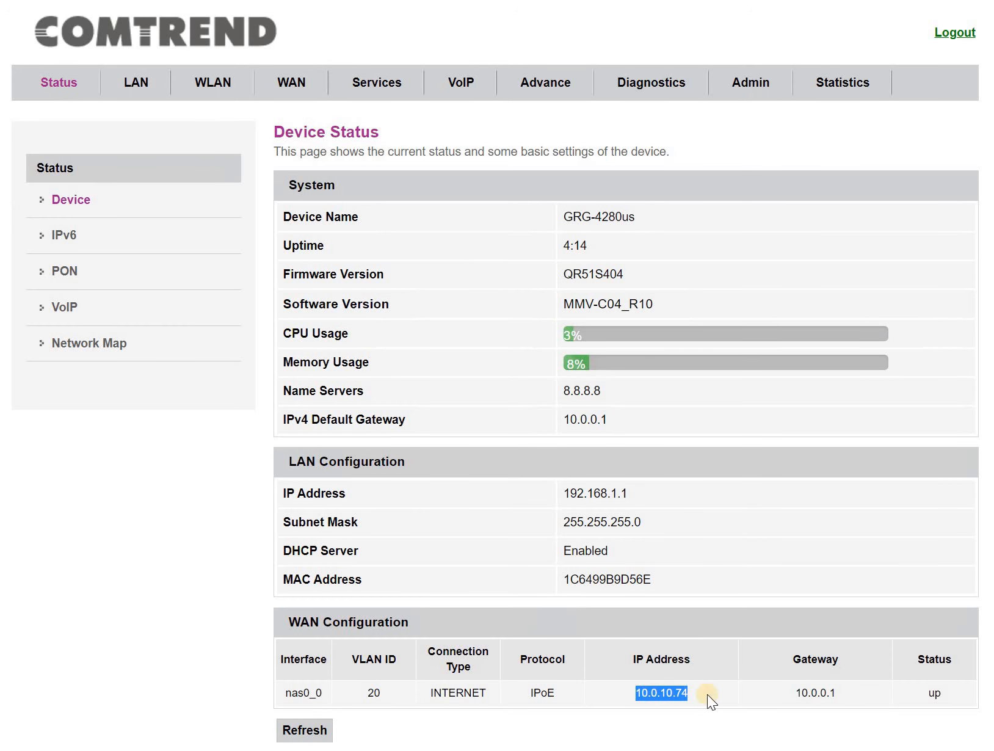
pyautogui.doubleClick(819, 693)
pyautogui.doubleClick(304, 693)
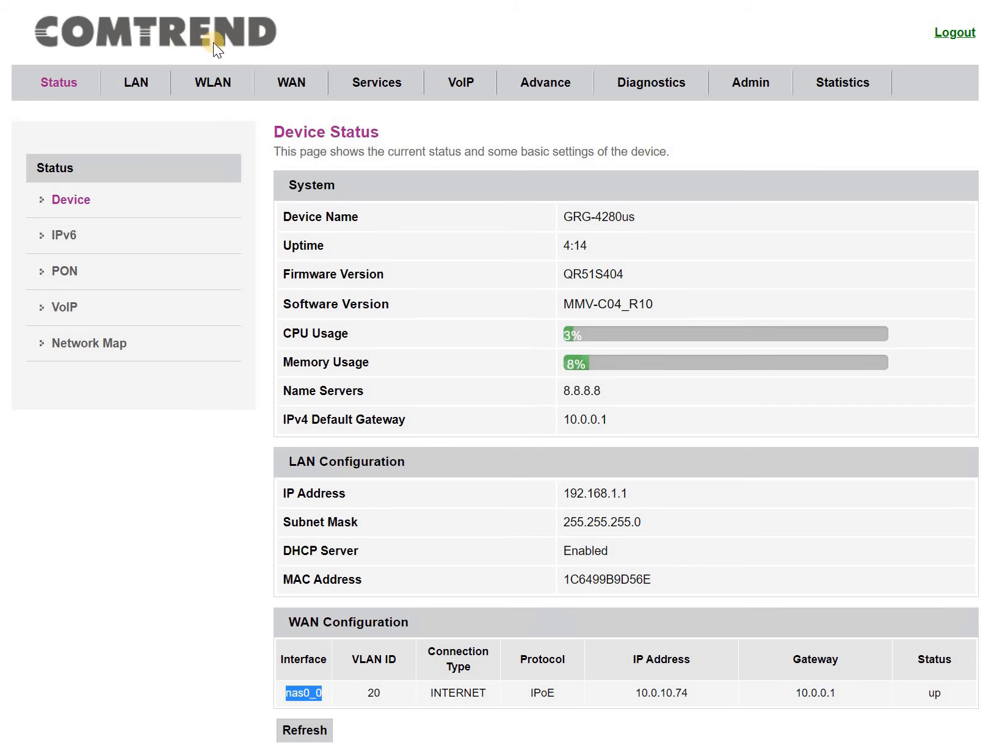
# Check the PON WAN link selector for an entry matching the active WAN interface
pyautogui.click(281, 81)
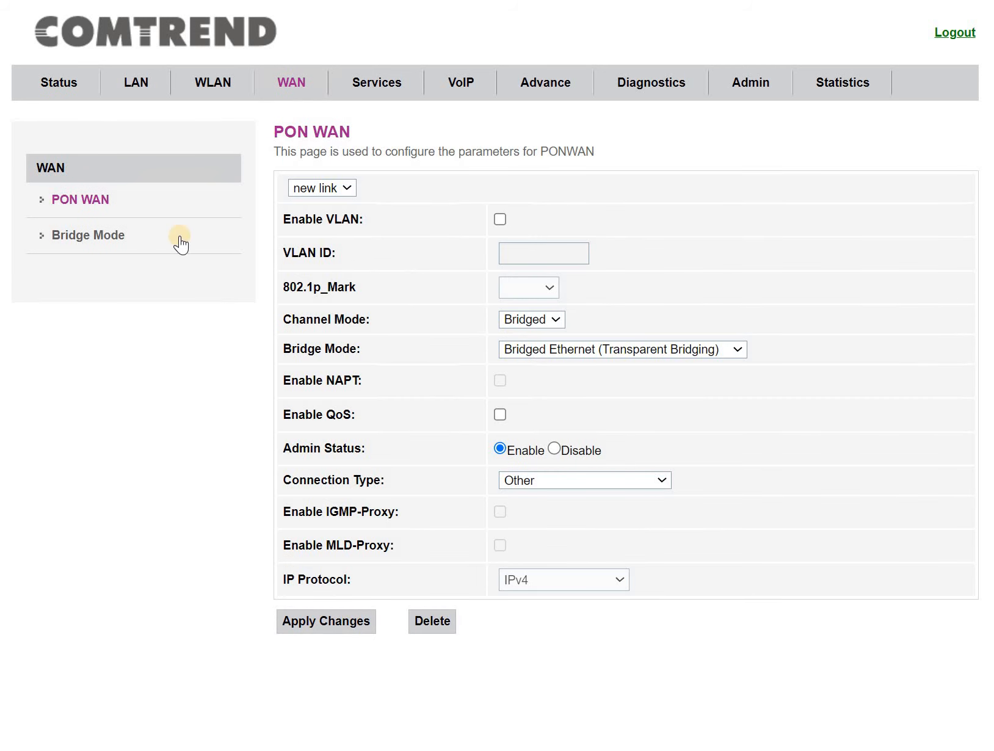
pyautogui.click(339, 193)
pyautogui.click(339, 197)
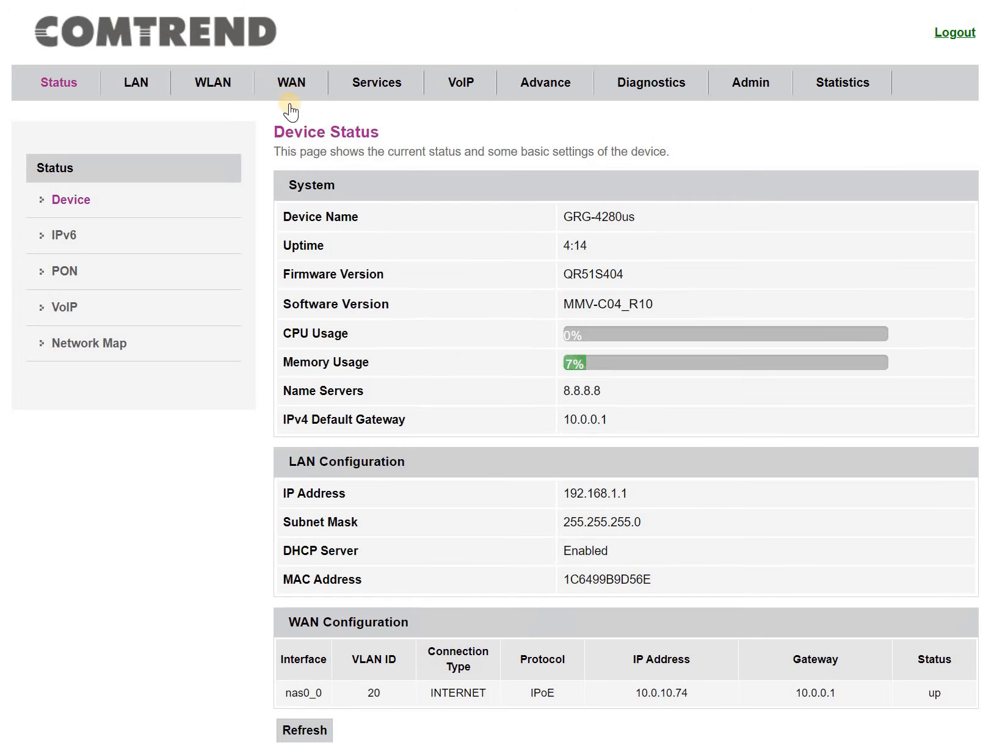
pyautogui.click(289, 83)
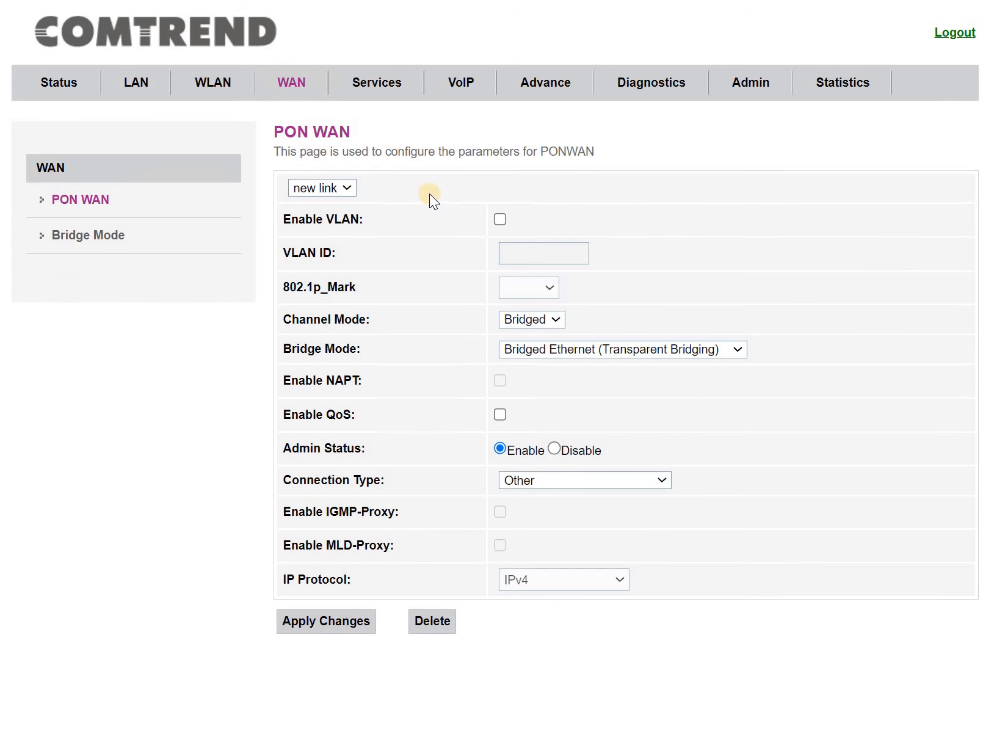
pyautogui.click(331, 190)
pyautogui.click(334, 192)
# Inspect each value of the active WAN connection in the device status, including its VLAN ID, protocol and gateway
pyautogui.click(60, 80)
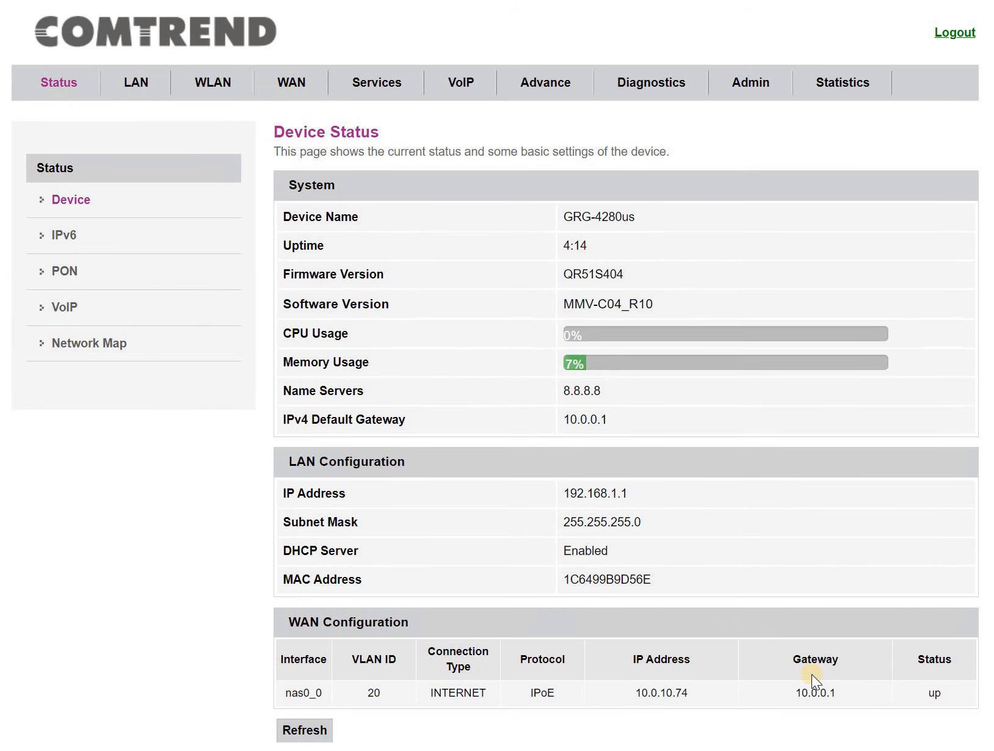
pyautogui.doubleClick(816, 693)
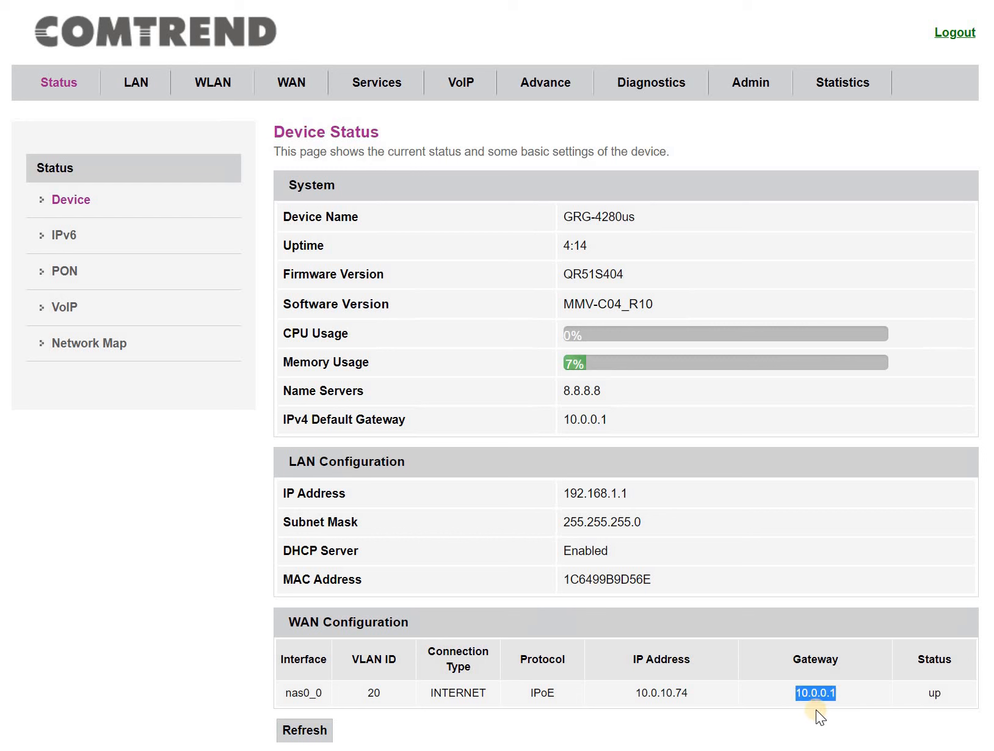
pyautogui.doubleClick(304, 691)
pyautogui.doubleClick(373, 693)
pyautogui.doubleClick(471, 693)
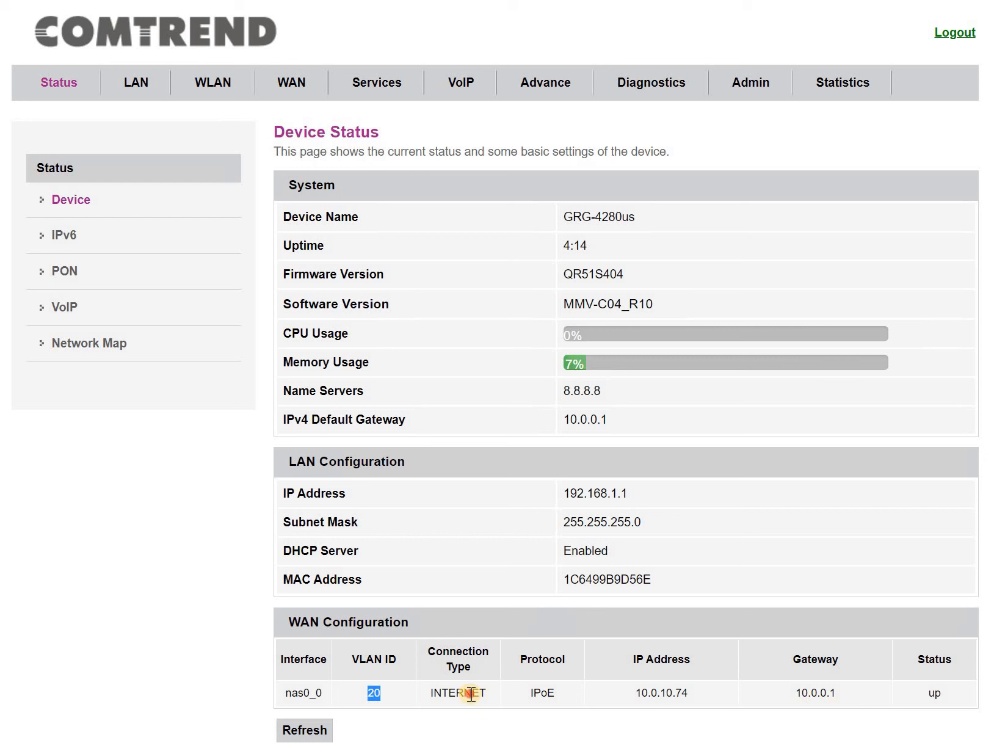
pyautogui.doubleClick(566, 693)
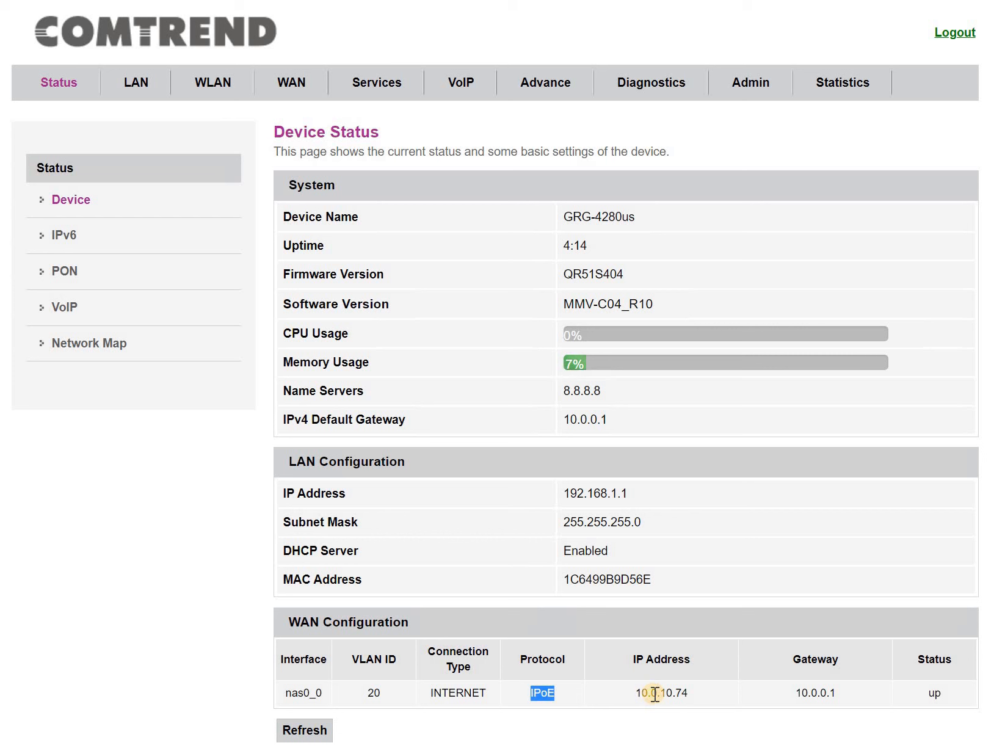
pyautogui.doubleClick(649, 694)
pyautogui.doubleClick(802, 691)
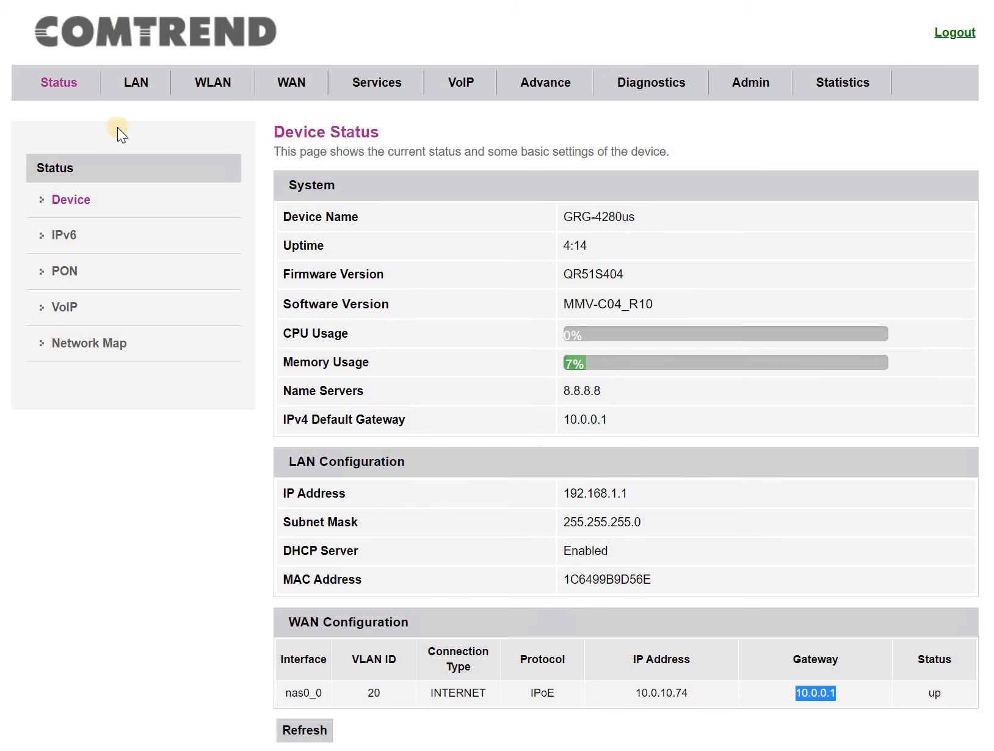
# Recheck whether the PON WAN page offers any existing link for editing
pyautogui.click(277, 84)
pyautogui.click(347, 191)
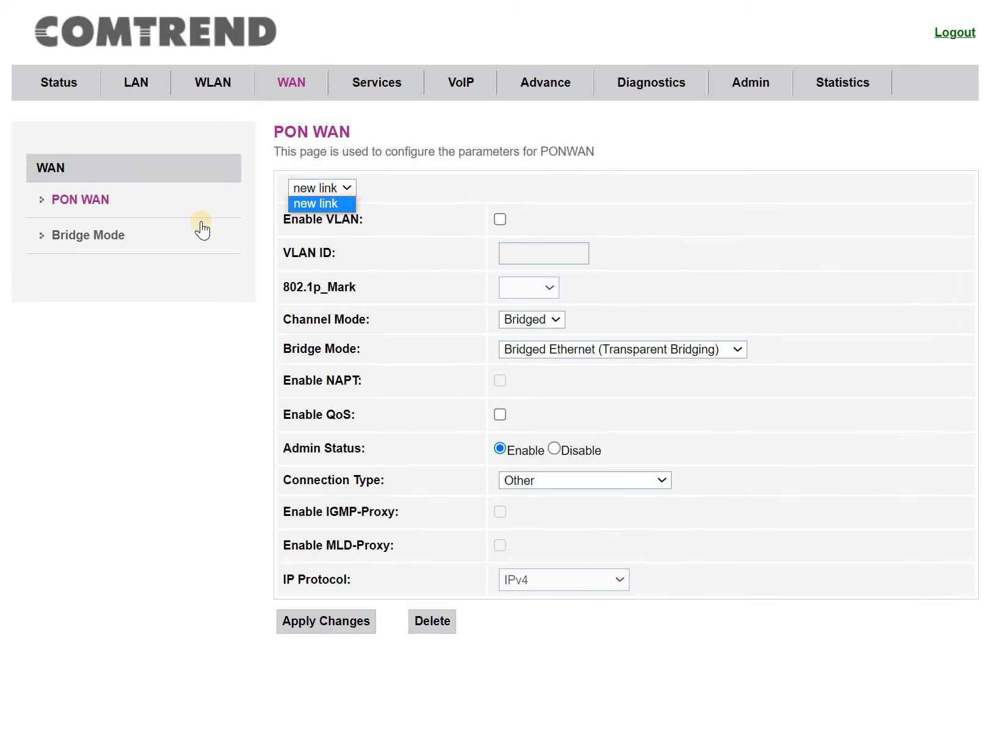
pyautogui.click(177, 237)
pyautogui.click(137, 202)
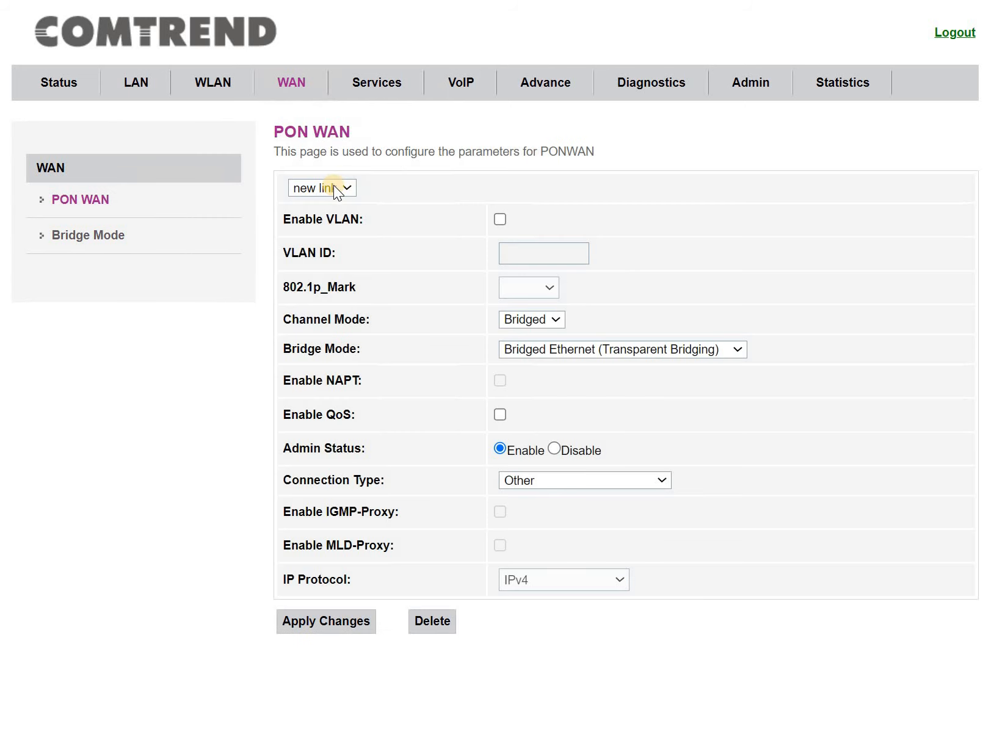
pyautogui.click(334, 199)
pyautogui.click(342, 257)
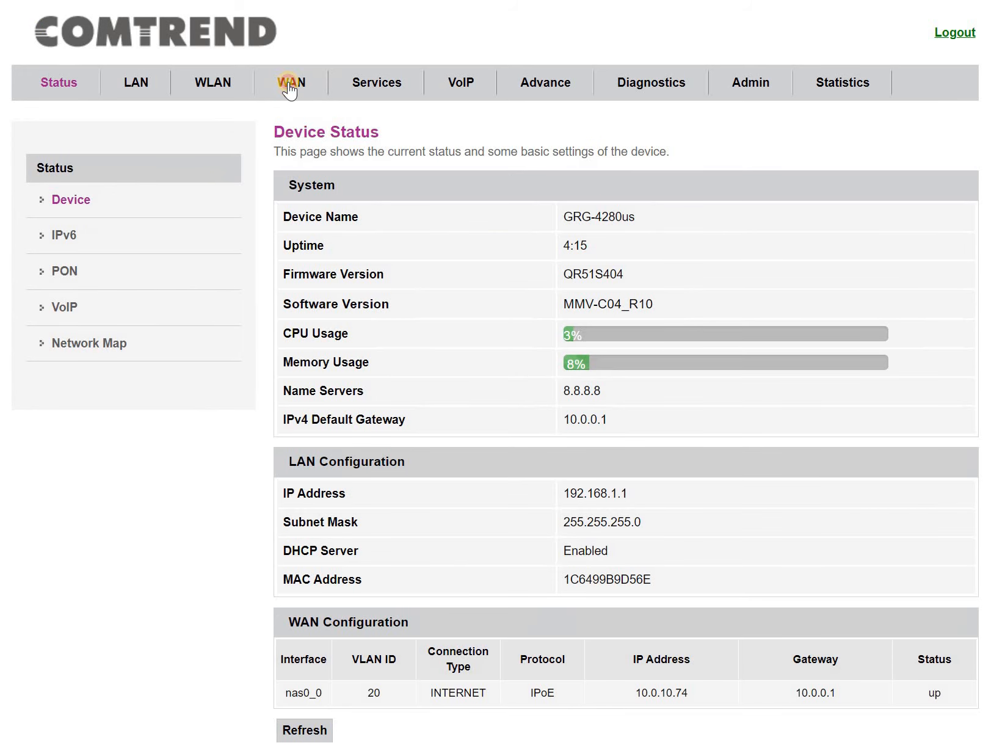
# Enable VLAN tagging on a new PON WAN link with VLAN ID 20, leaving the 802.1p mark blank
pyautogui.click(284, 89)
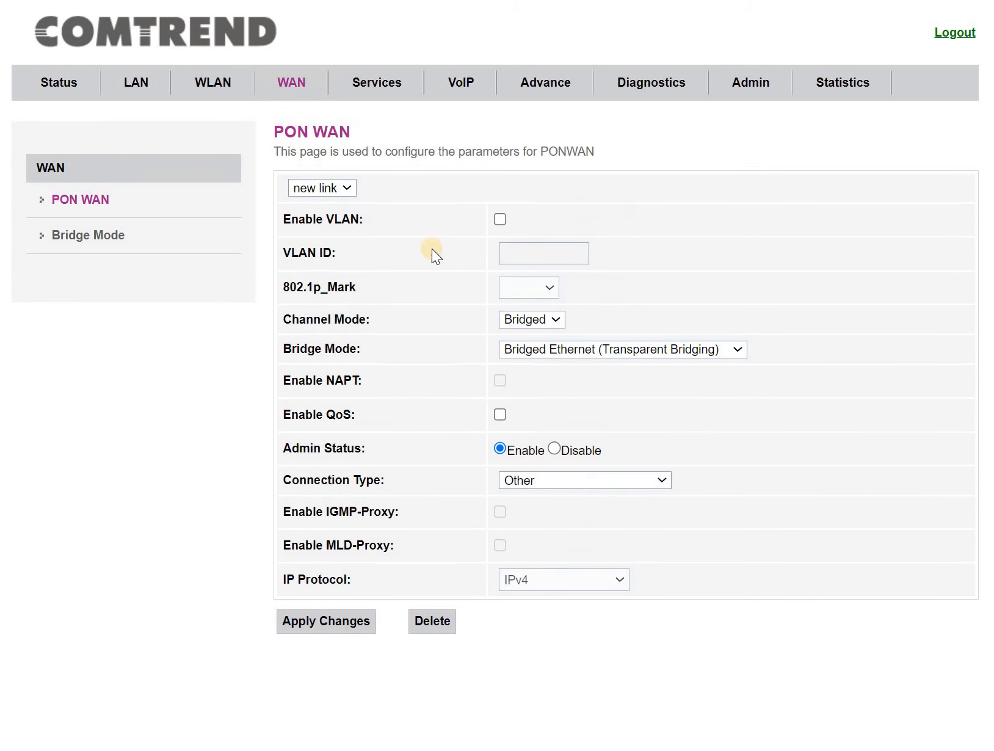
pyautogui.click(501, 219)
pyautogui.click(510, 253)
pyautogui.write('2')
pyautogui.click(536, 276)
pyautogui.click(537, 287)
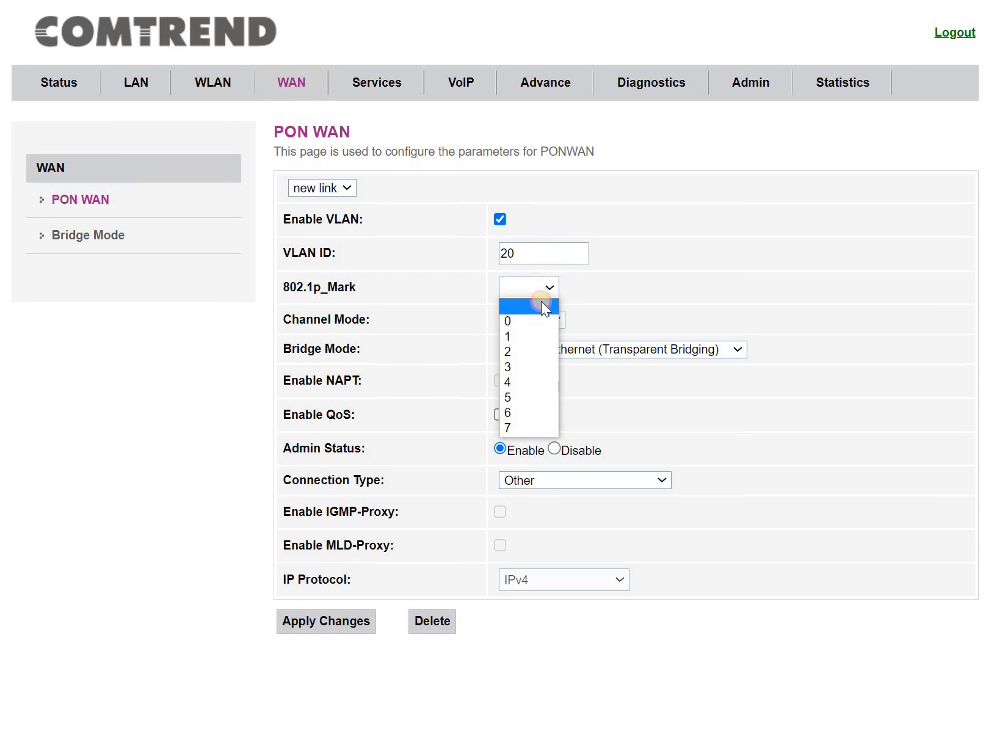
pyautogui.click(541, 299)
# Set the new link's channel mode to PPPoE and its connection type to INTERNET
pyautogui.click(545, 323)
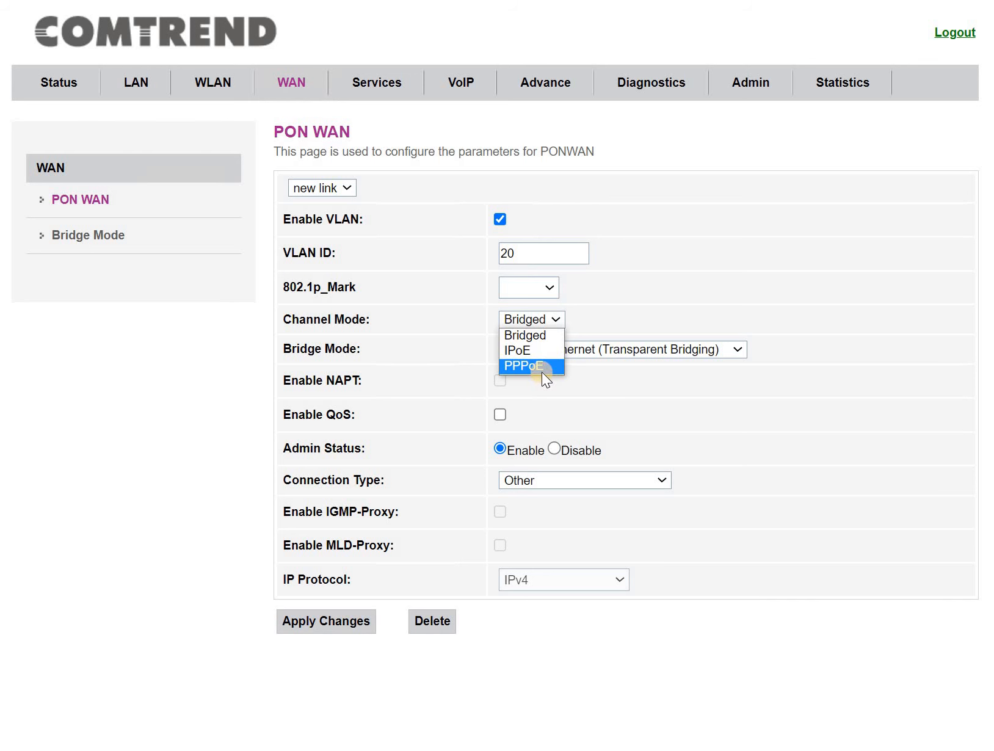
pyautogui.click(541, 369)
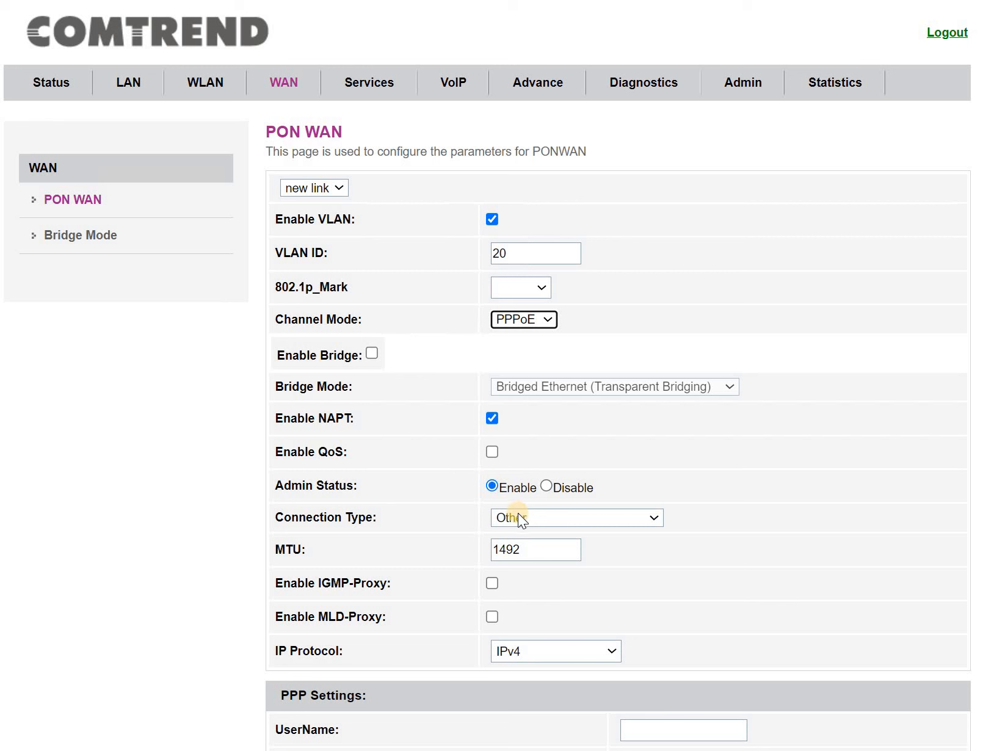
pyautogui.moveTo(292, 486); pyautogui.dragTo(304, 486)
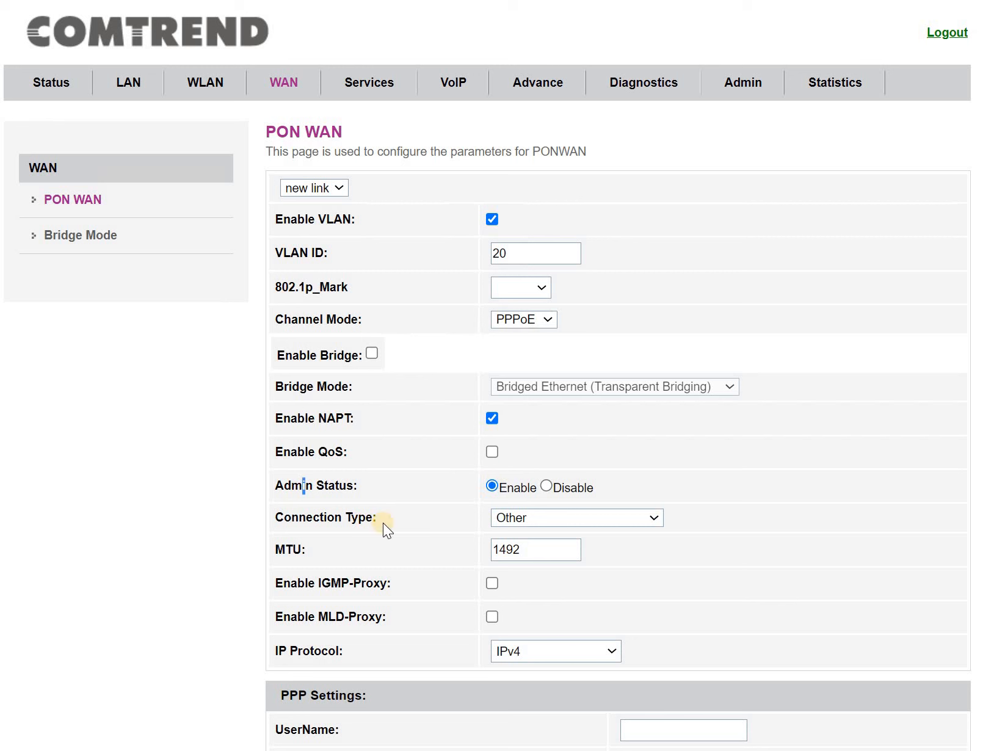
pyautogui.click(512, 517)
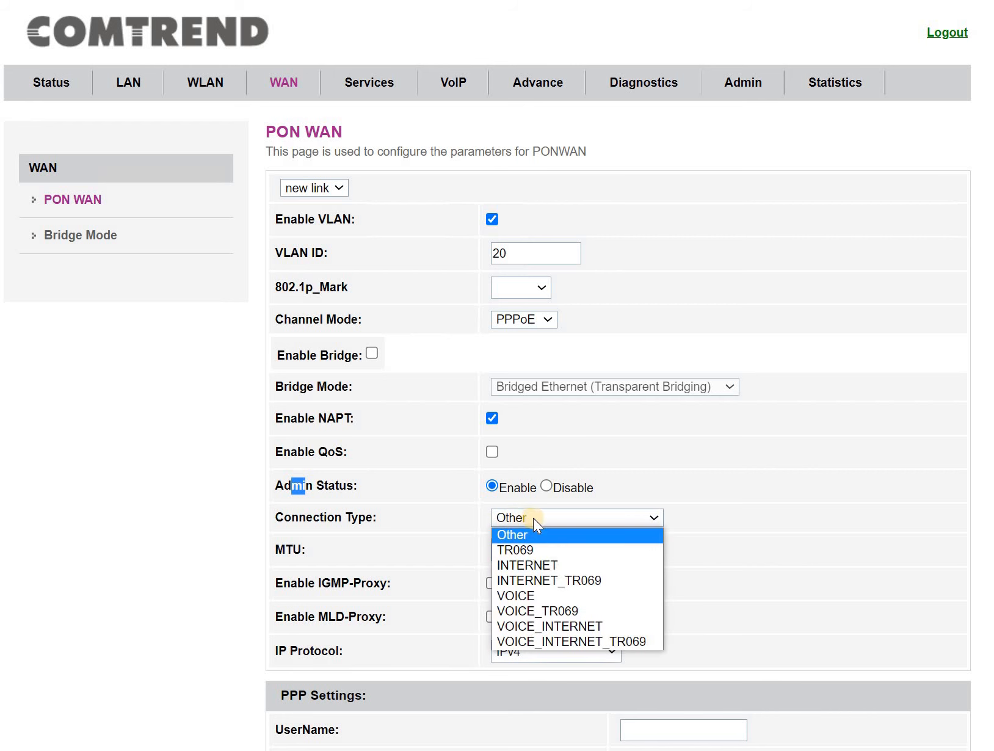
pyautogui.click(558, 566)
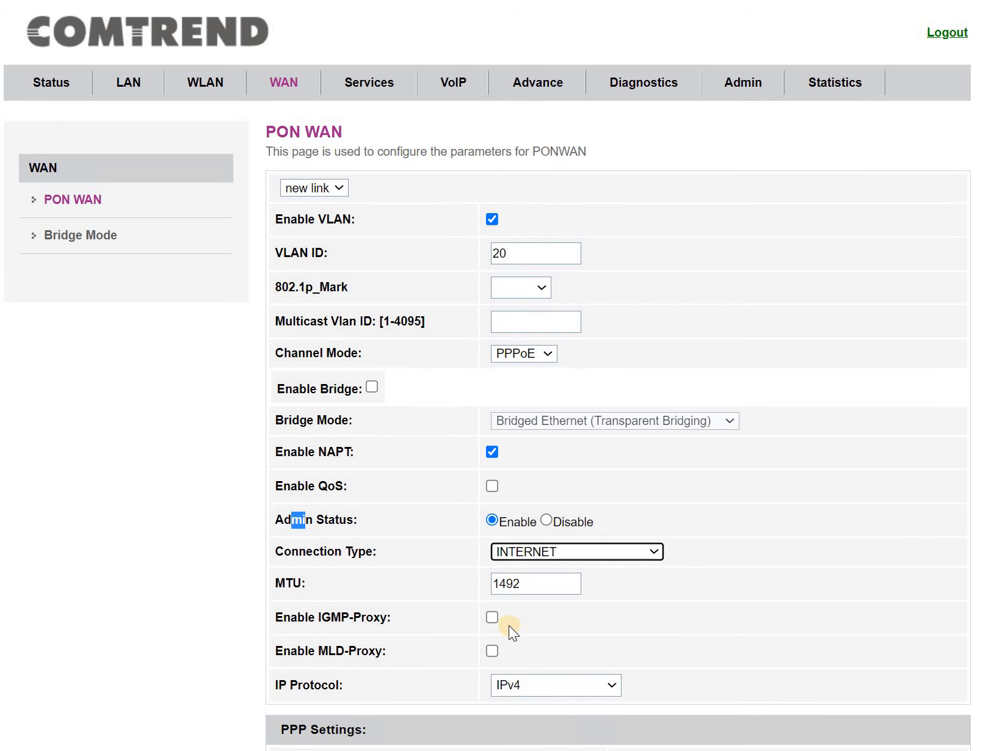
# Enter the PPP username test3 and the account password for the new link, and apply the changes
pyautogui.scroll(-3, 509, 628)
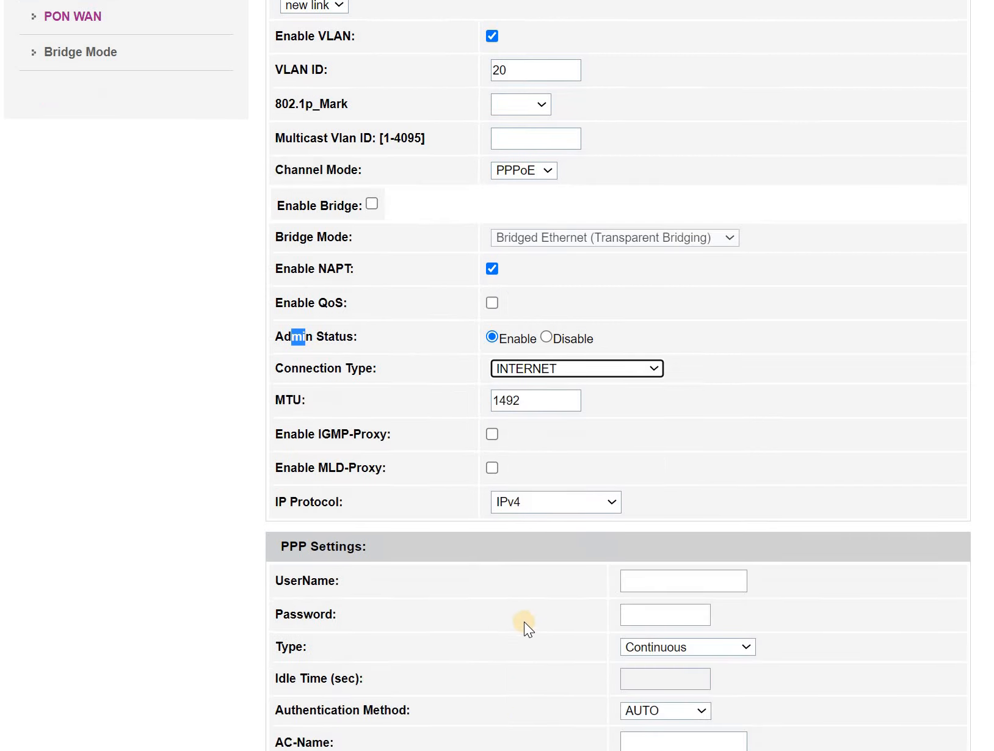
pyautogui.click(682, 583)
pyautogui.write('test3')
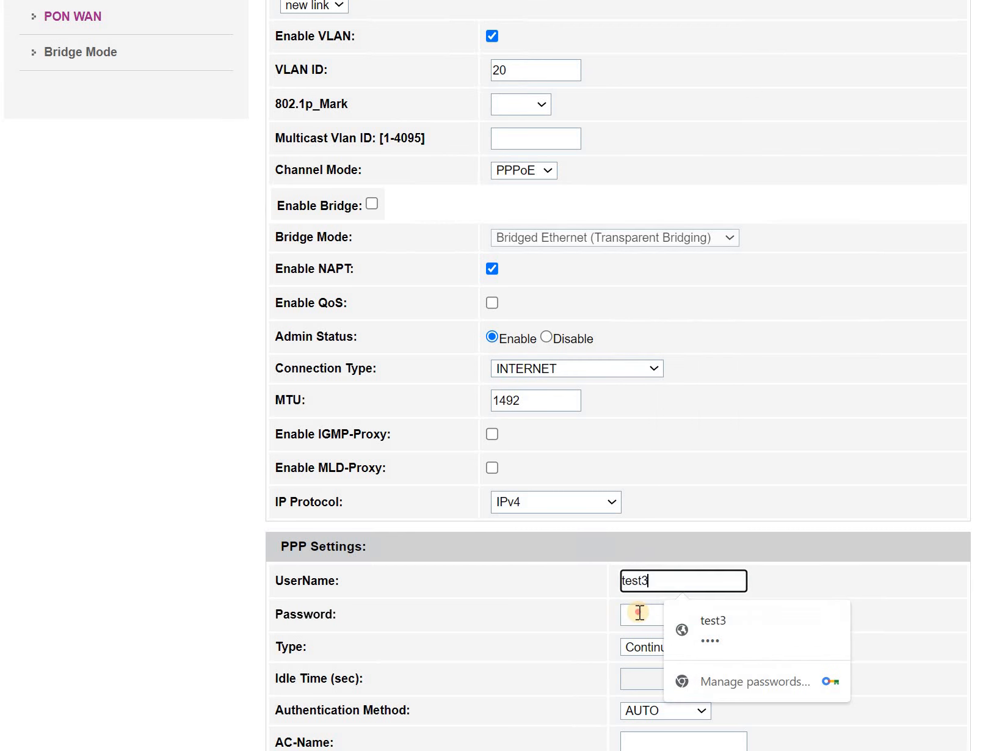
pyautogui.click(640, 613)
pyautogui.write('••••')
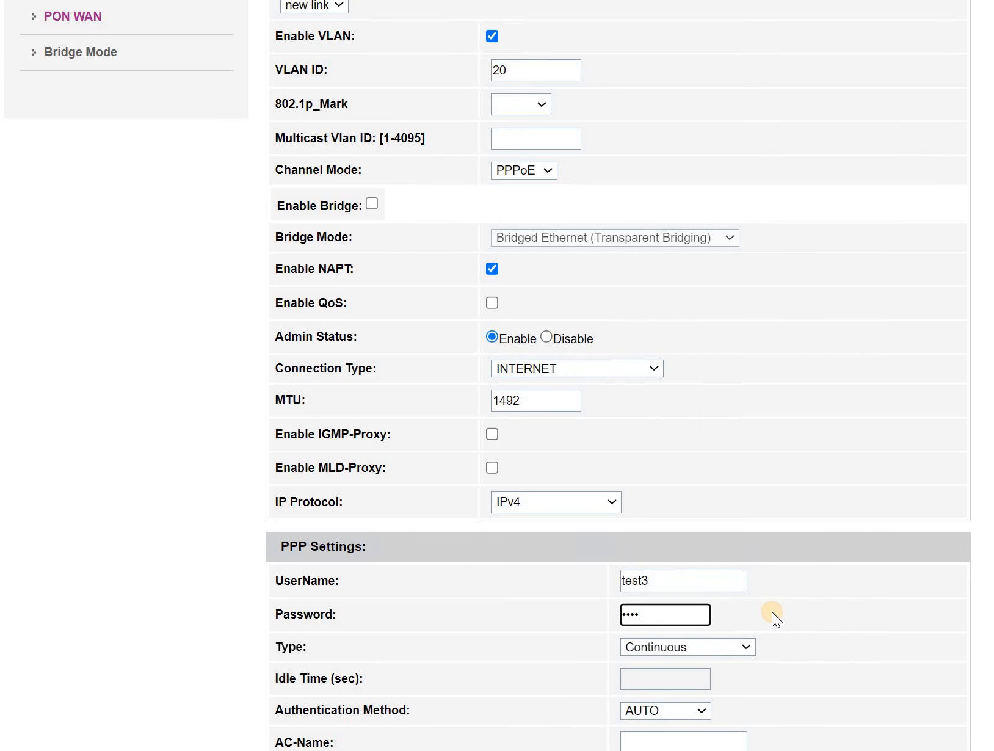
pyautogui.click(772, 612)
pyautogui.scroll(-2, 611, 660)
pyautogui.click(353, 737)
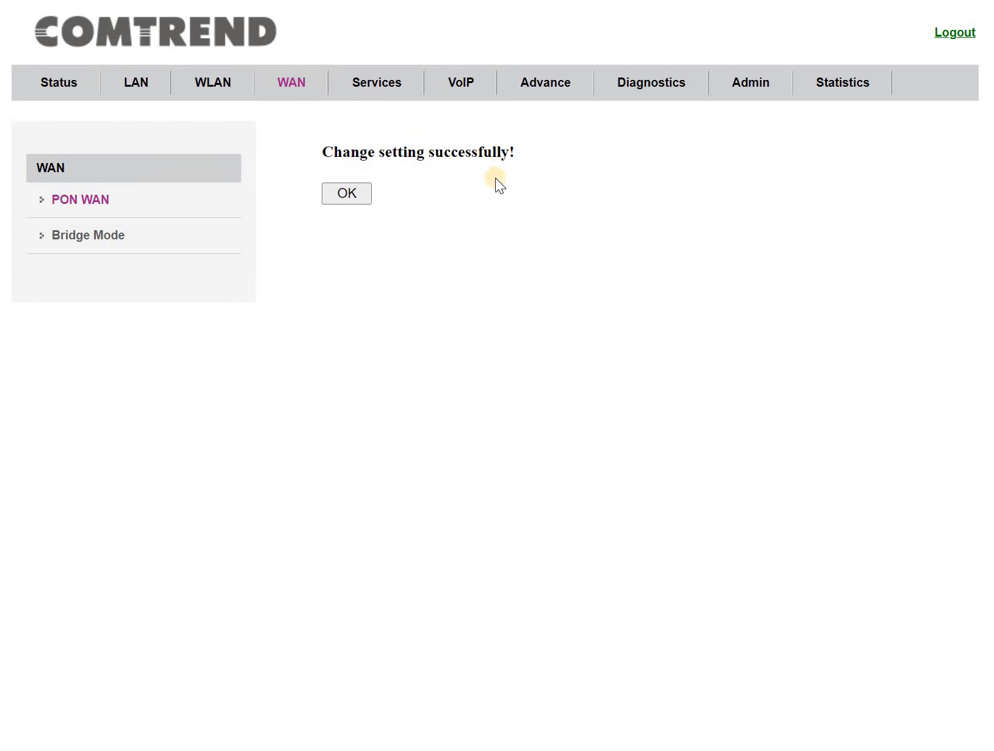
# Check the new PPPoE link's protocol and connection status in the device status
pyautogui.click(41, 77)
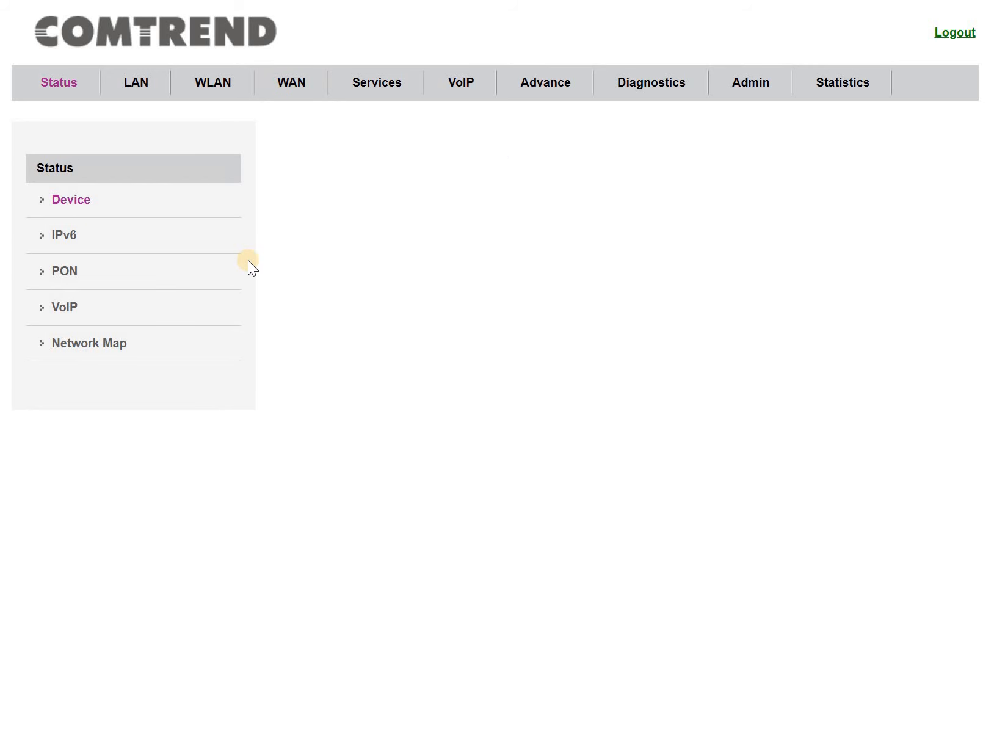
pyautogui.scroll(-1, 525, 586)
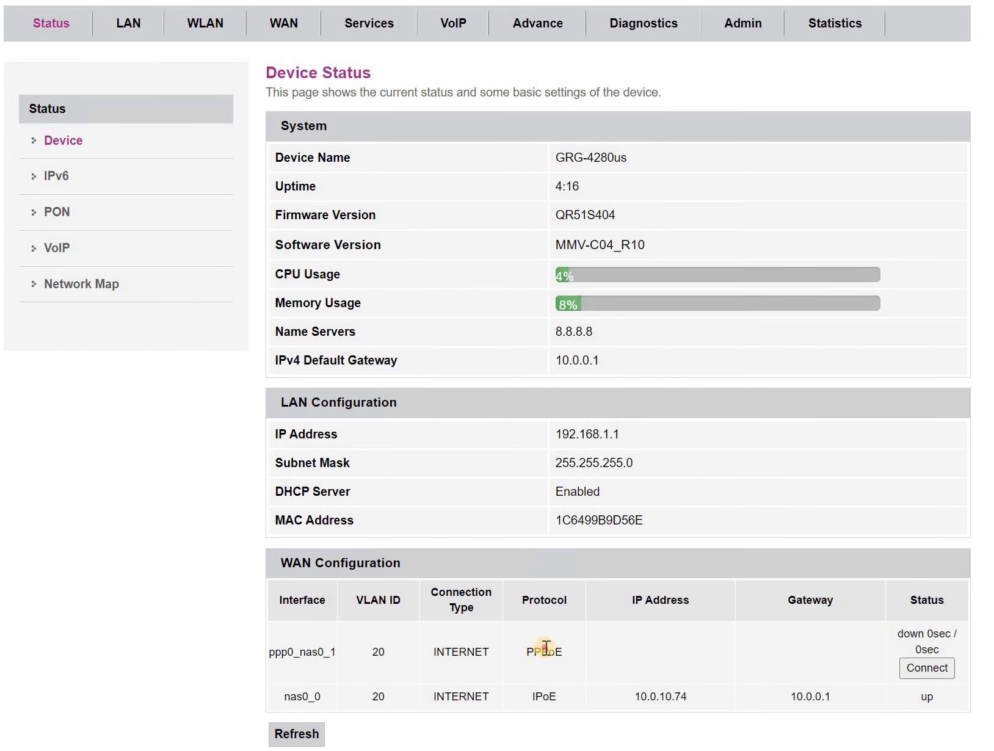
pyautogui.doubleClick(575, 659)
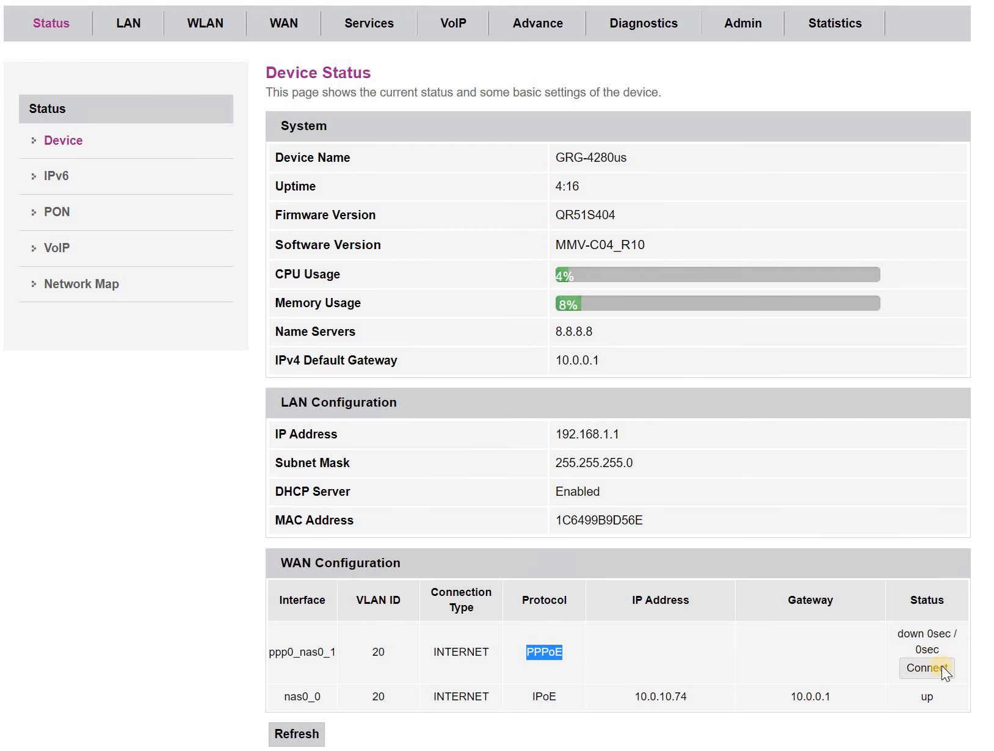
pyautogui.click(328, 143)
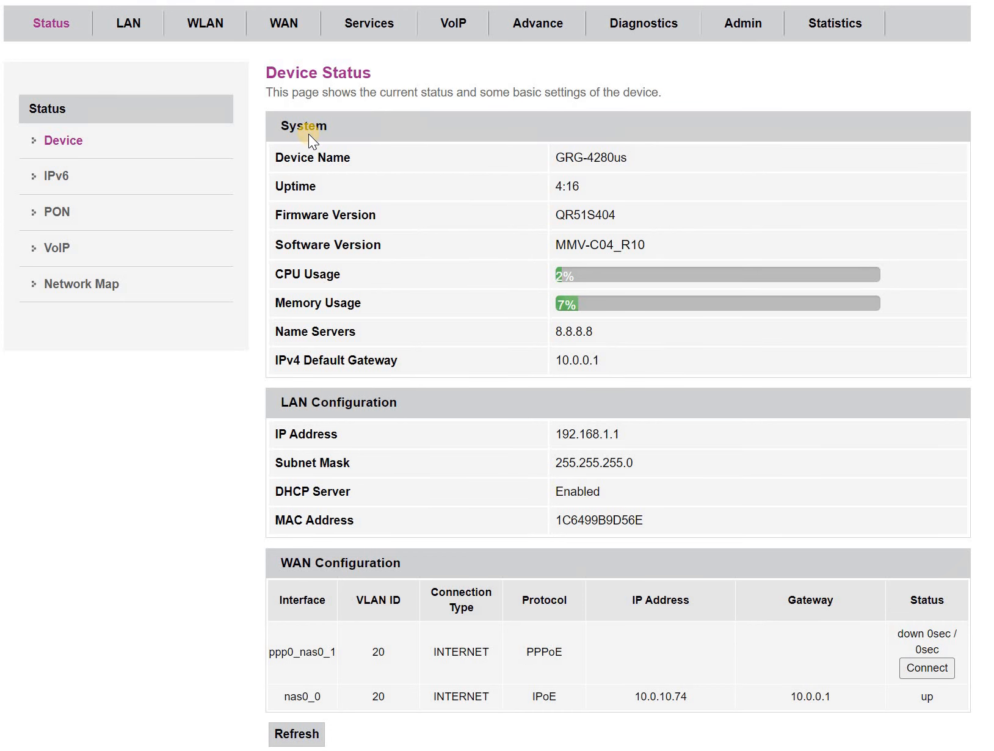
# Set the 802.1p mark of the PPPoE link to 0 in the PON WAN settings, keeping INTERNET as the connection type
pyautogui.click(254, 23)
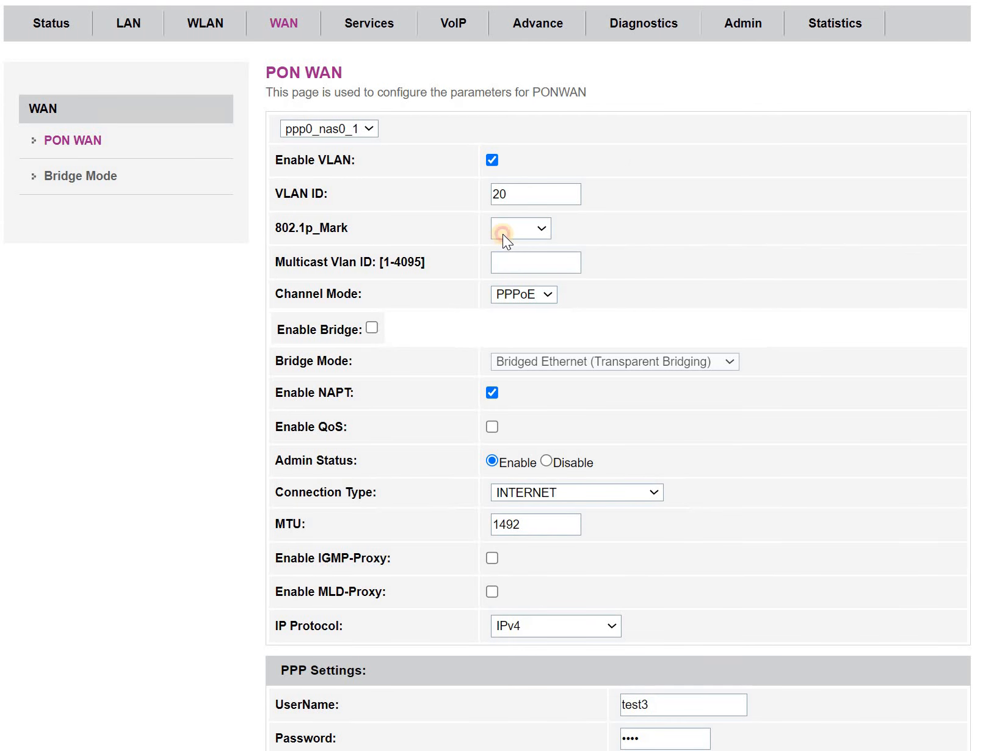
pyautogui.click(503, 234)
pyautogui.click(519, 261)
pyautogui.click(521, 264)
pyautogui.click(502, 224)
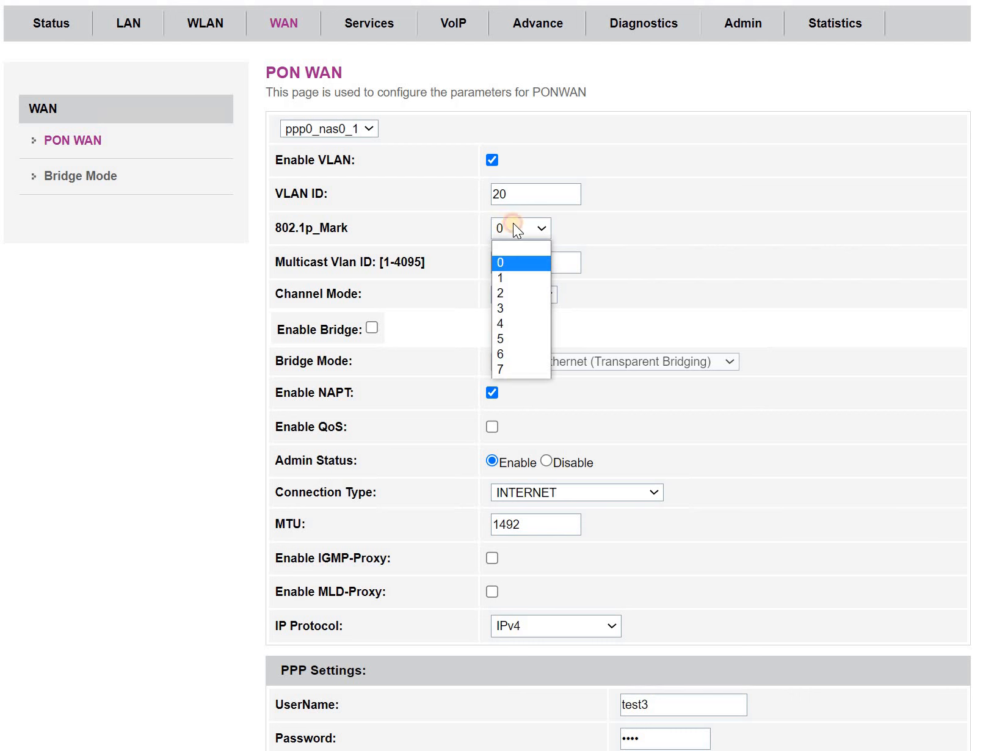
pyautogui.click(683, 255)
pyautogui.click(683, 255)
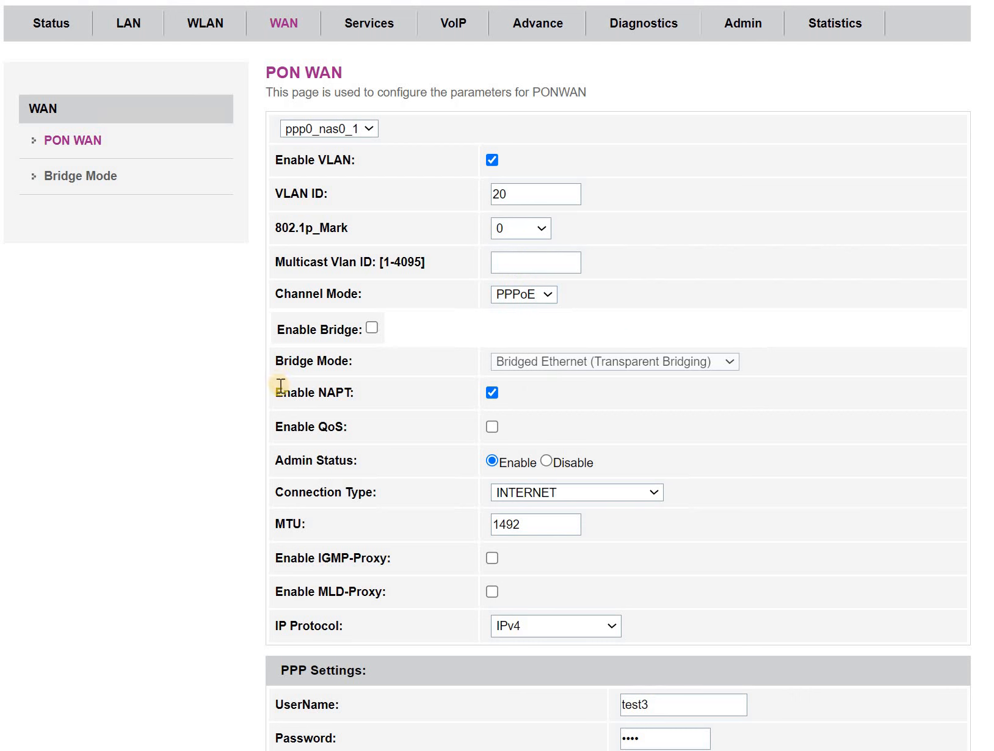
pyautogui.click(567, 494)
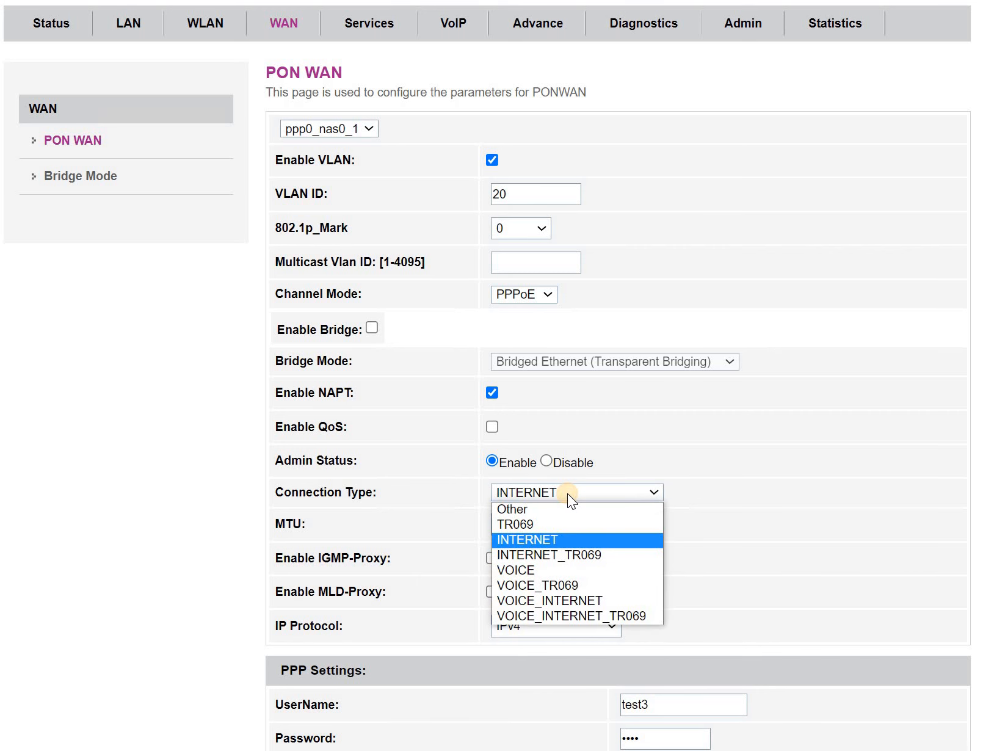
pyautogui.click(567, 494)
# Re-enter the PPP password for the PPPoE link, keep the Continuous type, and apply and acknowledge the changes
pyautogui.scroll(-3, 552, 599)
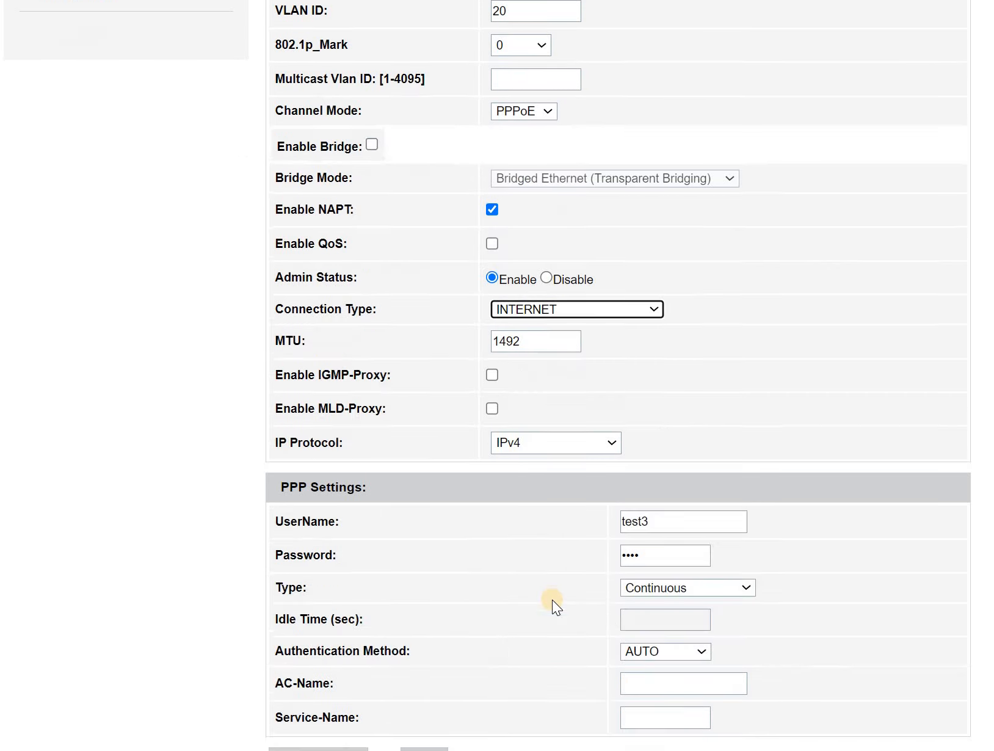
pyautogui.scroll(-1, 552, 599)
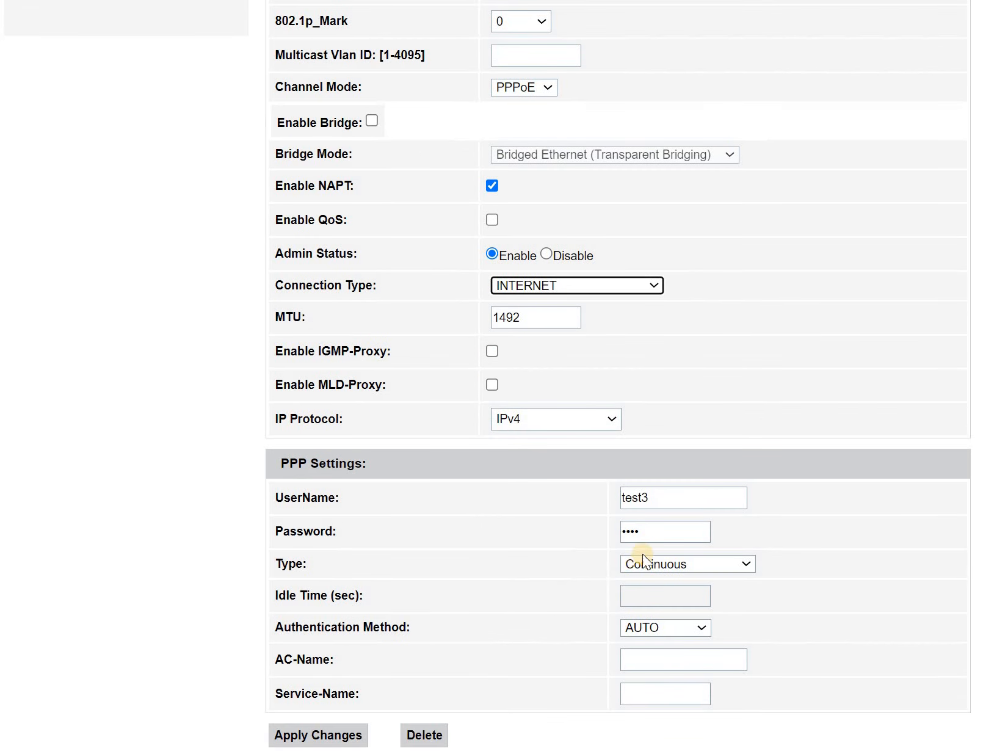
pyautogui.click(652, 503)
pyautogui.doubleClick(651, 527)
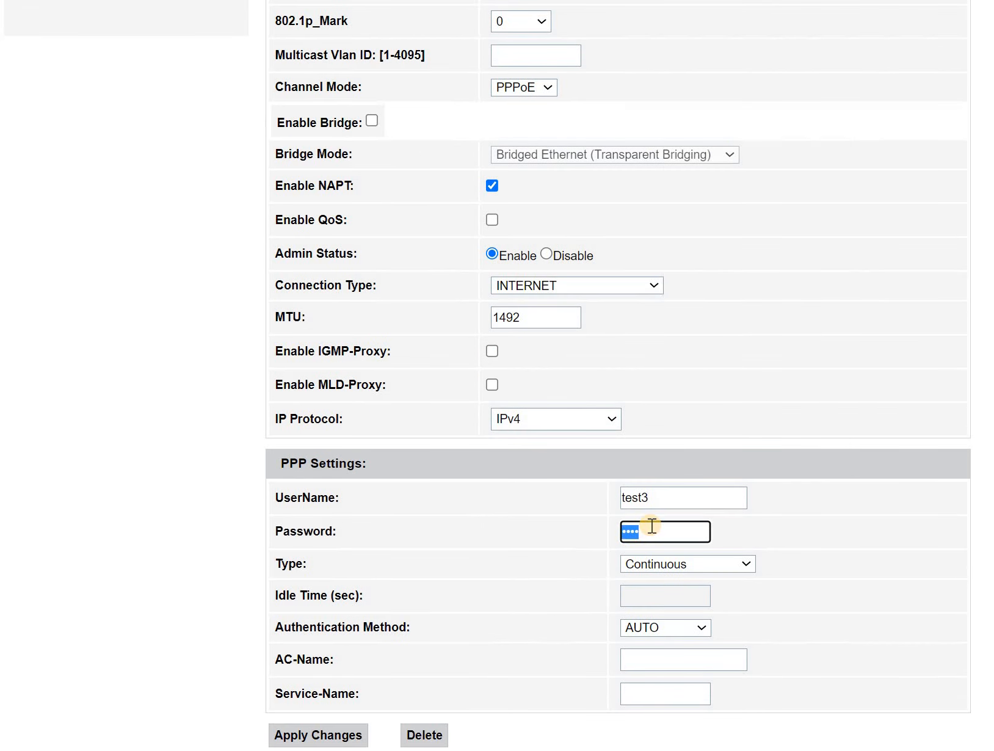
pyautogui.write('••••')
pyautogui.click(753, 565)
pyautogui.click(752, 567)
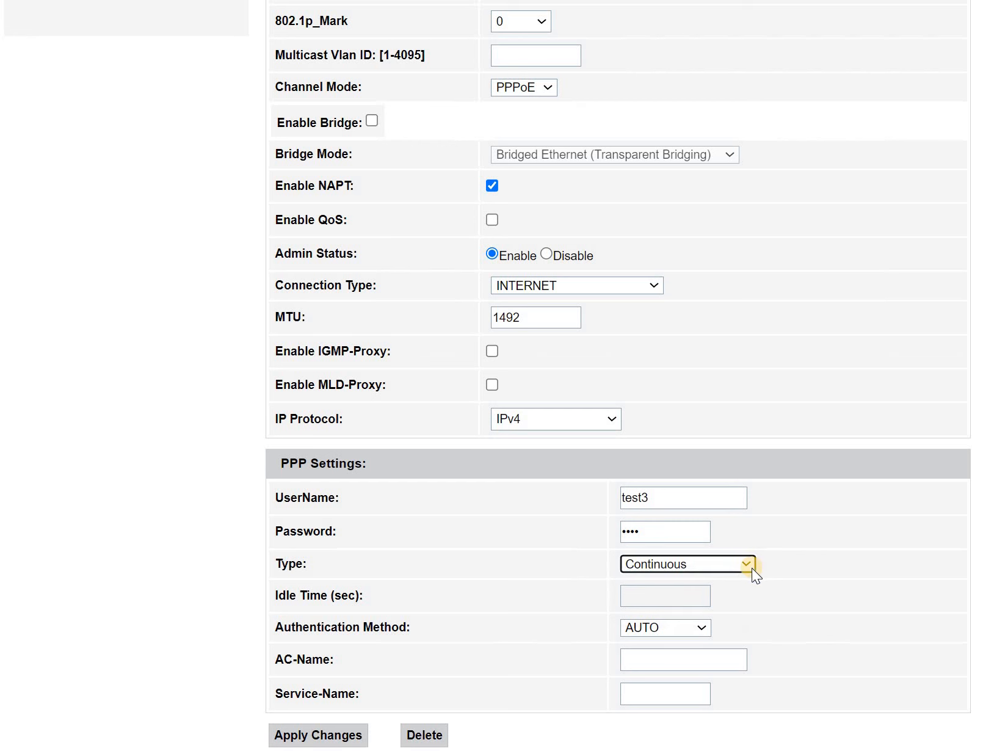
pyautogui.click(752, 601)
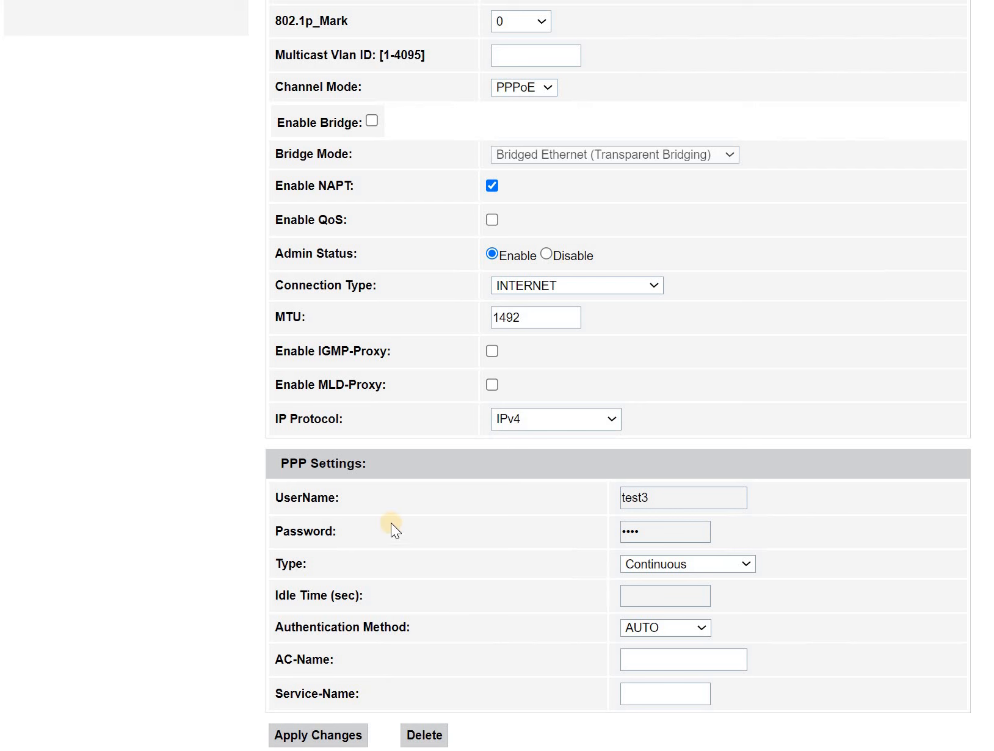
pyautogui.click(308, 736)
pyautogui.click(344, 193)
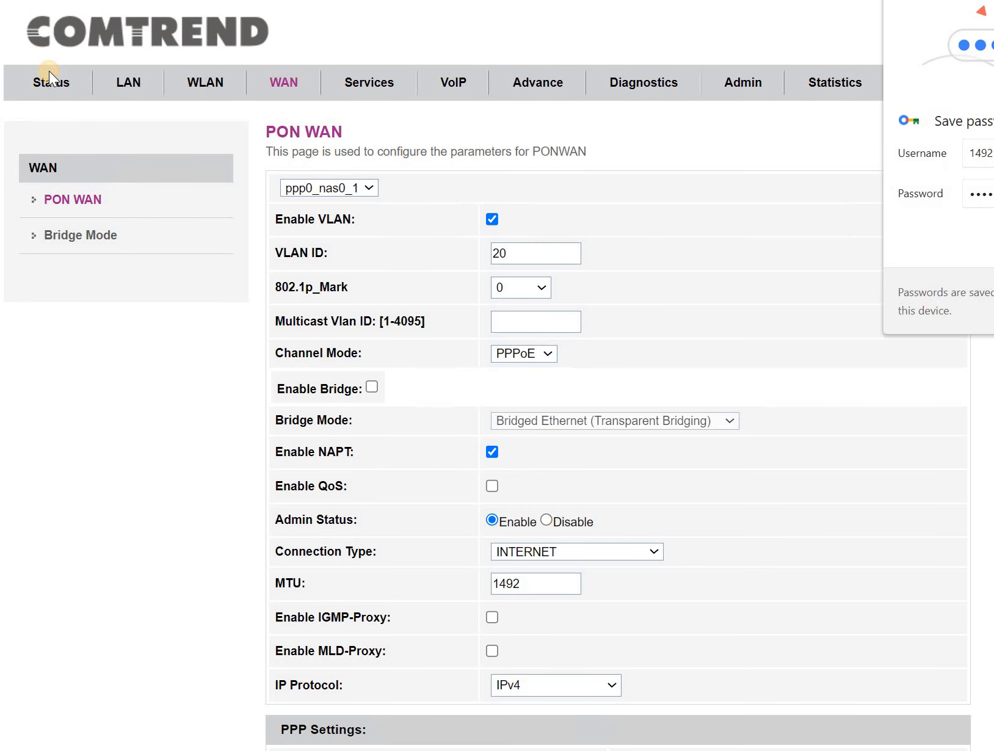
# Connect the PPPoE interface from the WAN configuration in the device status
pyautogui.click(49, 70)
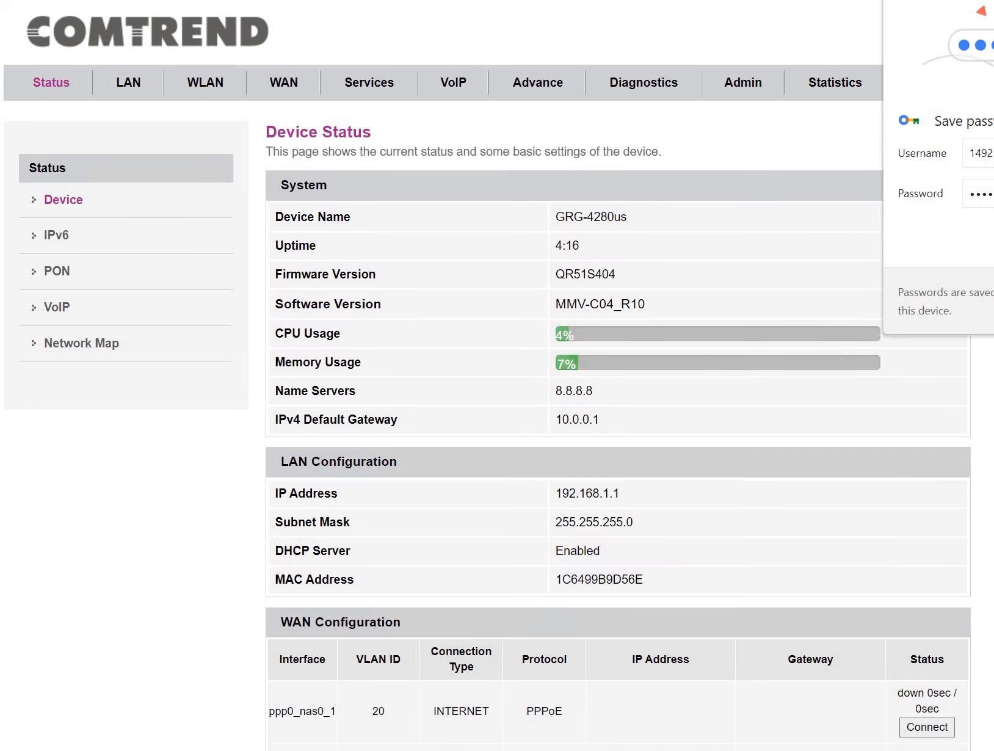
pyautogui.scroll(-1, 493, 615)
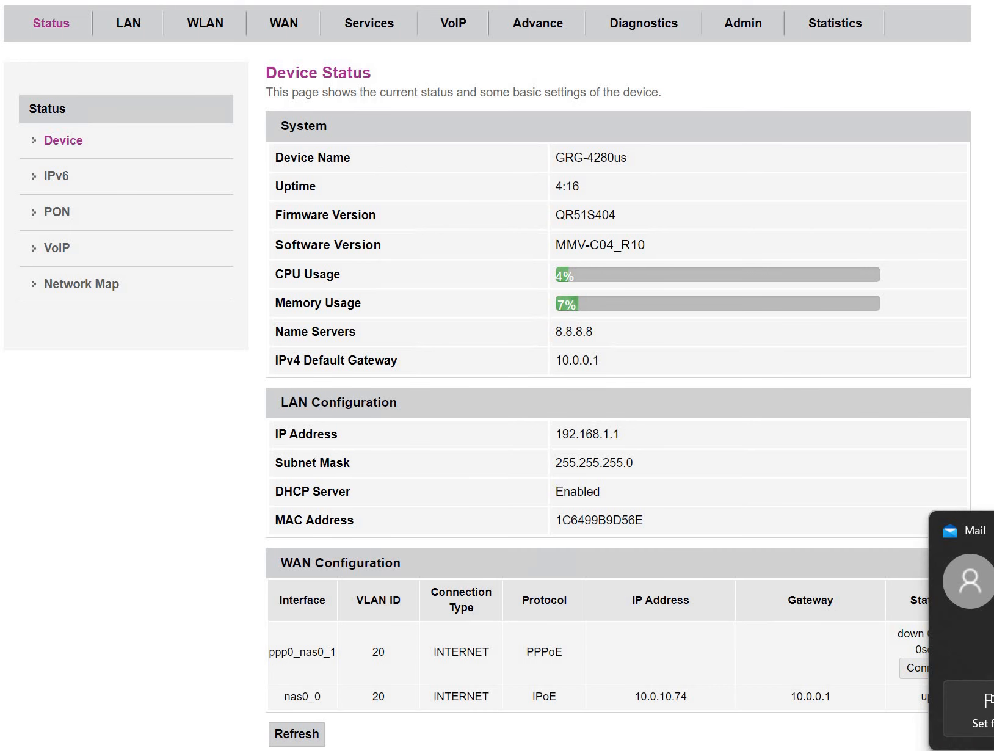
pyautogui.click(899, 668)
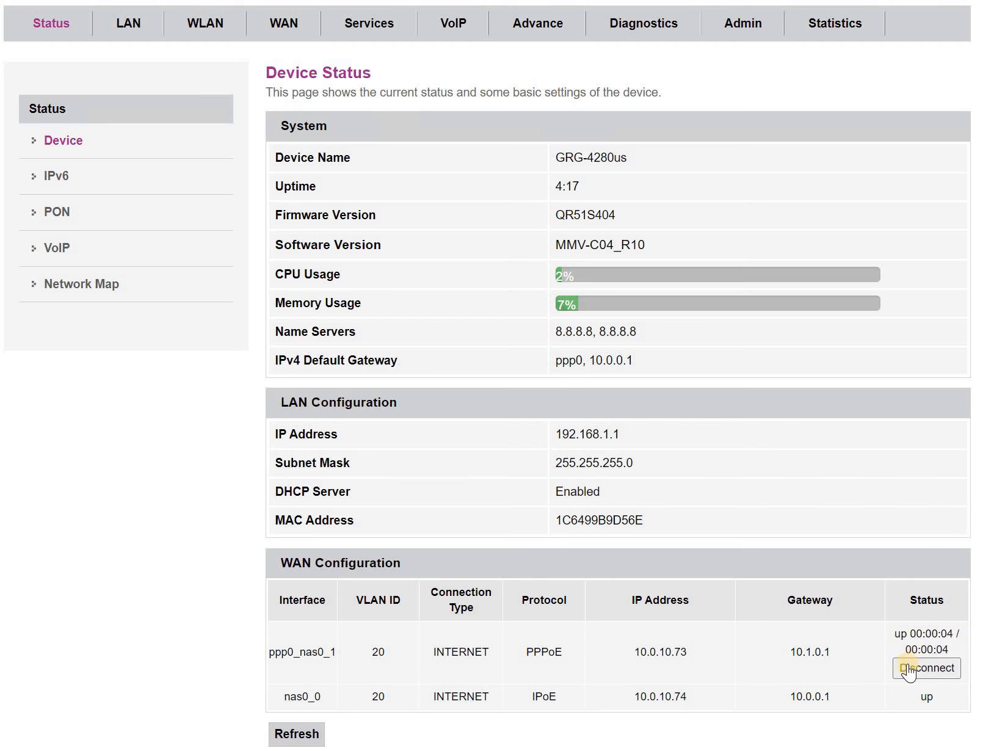
# Inspect the PPPoE connection's IP address, gateway, connection type and interface, along with the IPv4 default gateway
pyautogui.moveTo(482, 650); pyautogui.dragTo(676, 649)
pyautogui.doubleClick(804, 652)
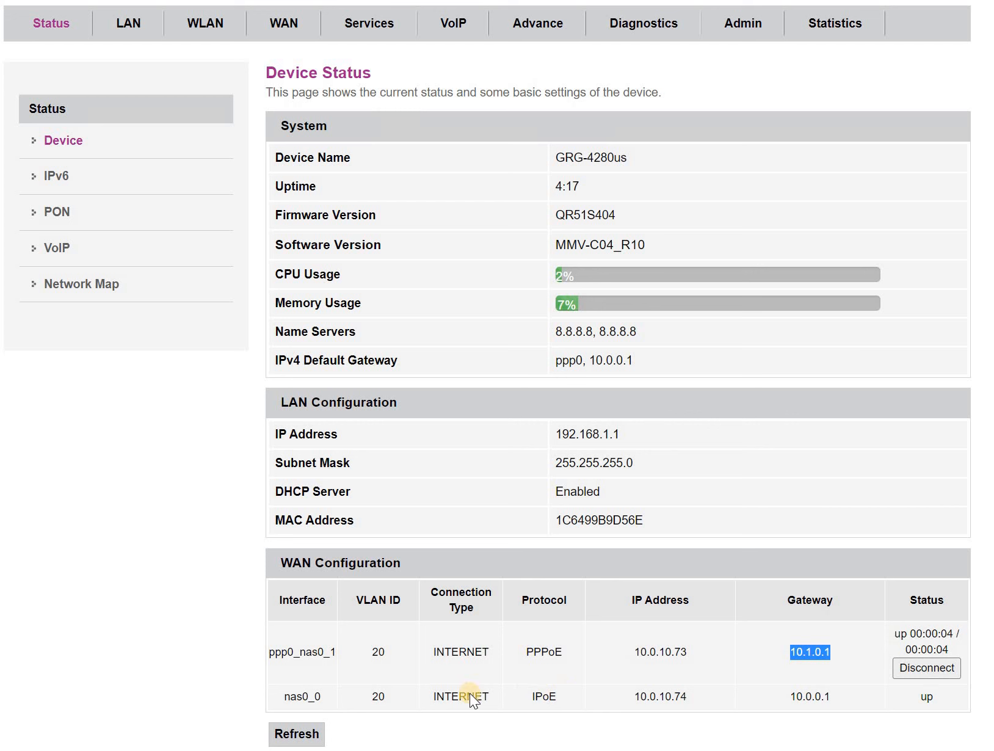
pyautogui.doubleClick(462, 653)
pyautogui.moveTo(352, 640); pyautogui.dragTo(282, 653)
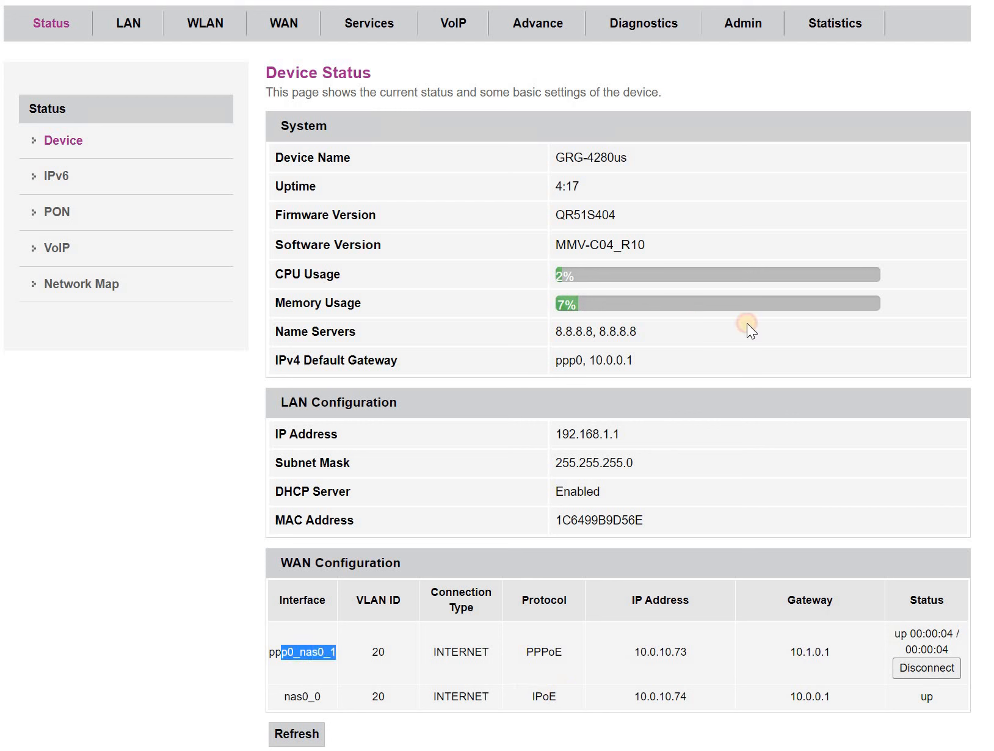
pyautogui.moveTo(659, 347); pyautogui.dragTo(566, 364)
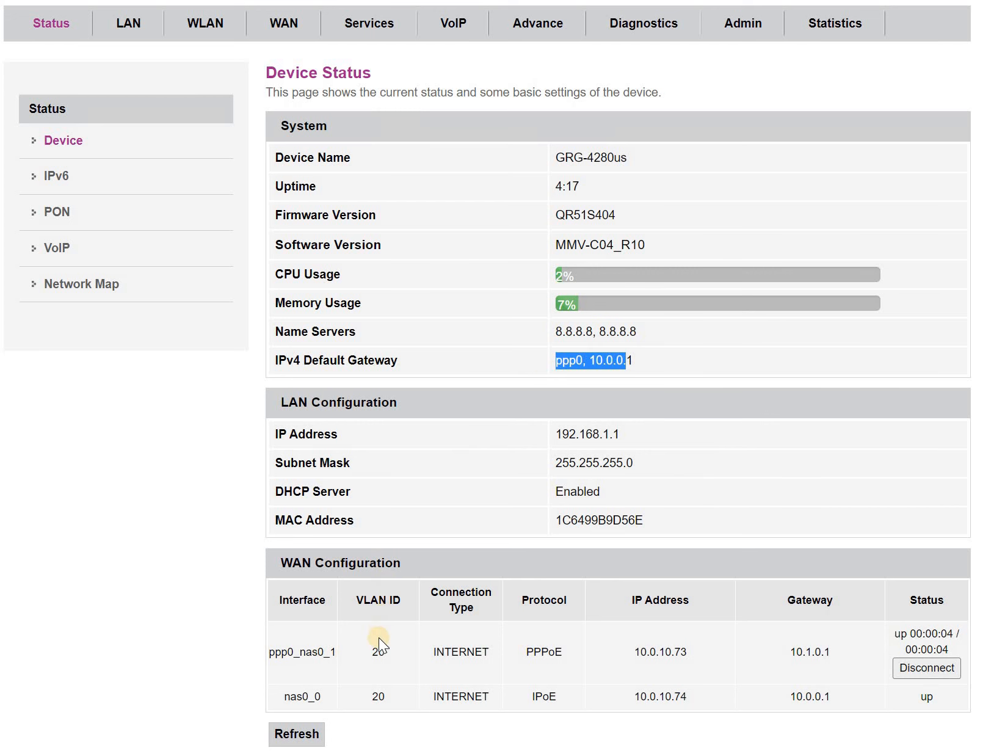
pyautogui.click(670, 641)
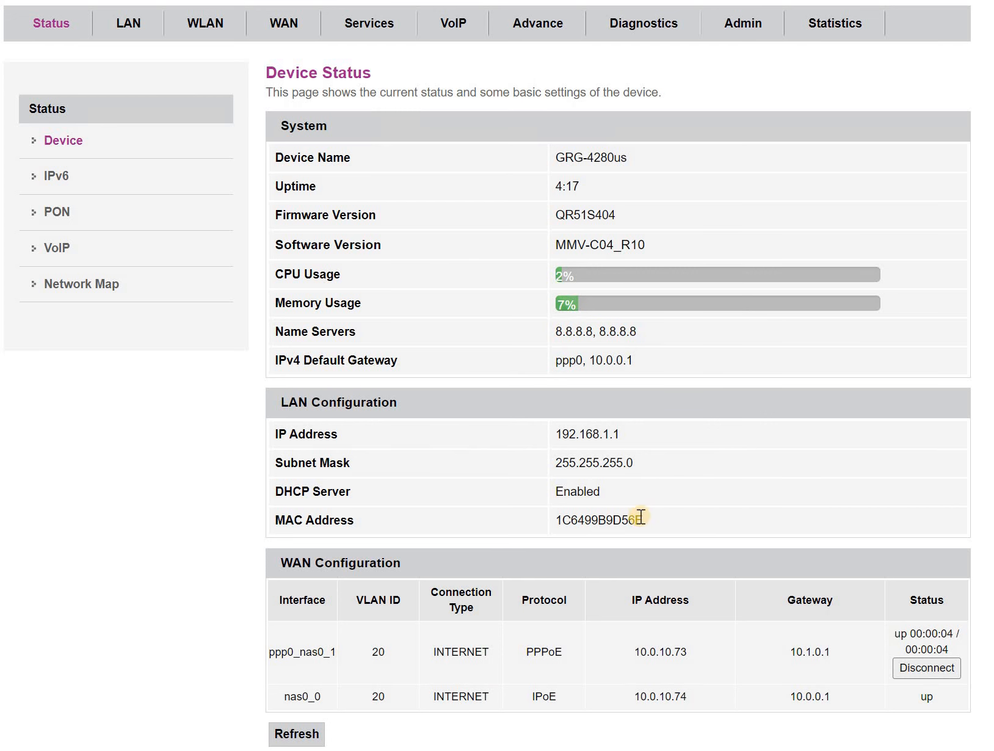
# Return to the PON WAN settings of the PPPoE link
pyautogui.scroll(1, 377, 104)
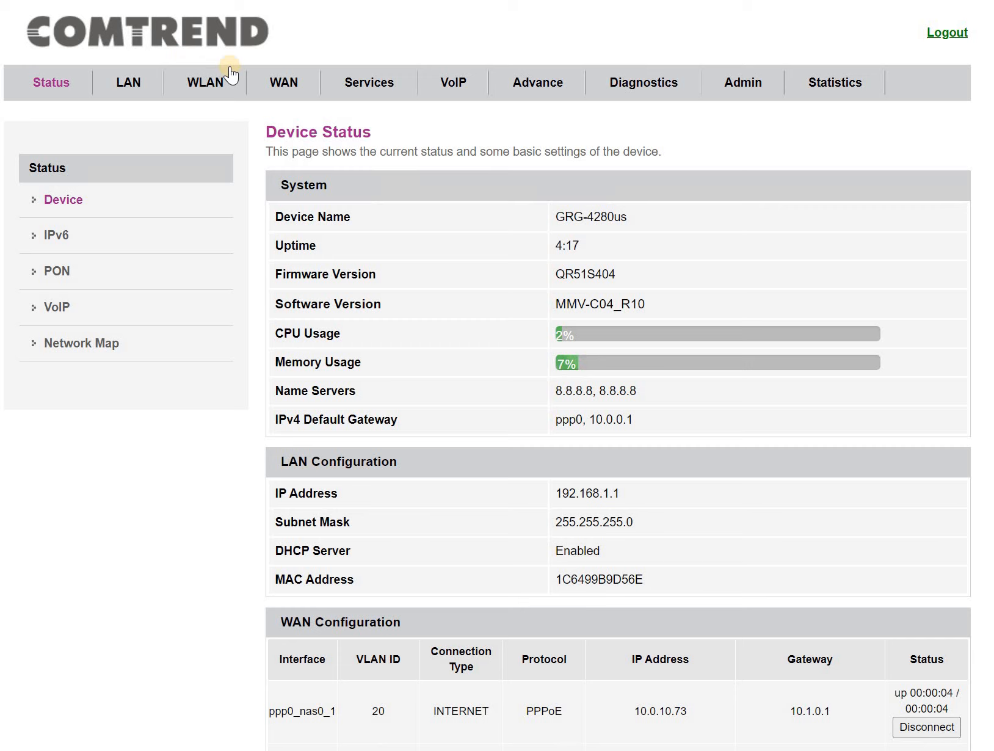
pyautogui.click(259, 86)
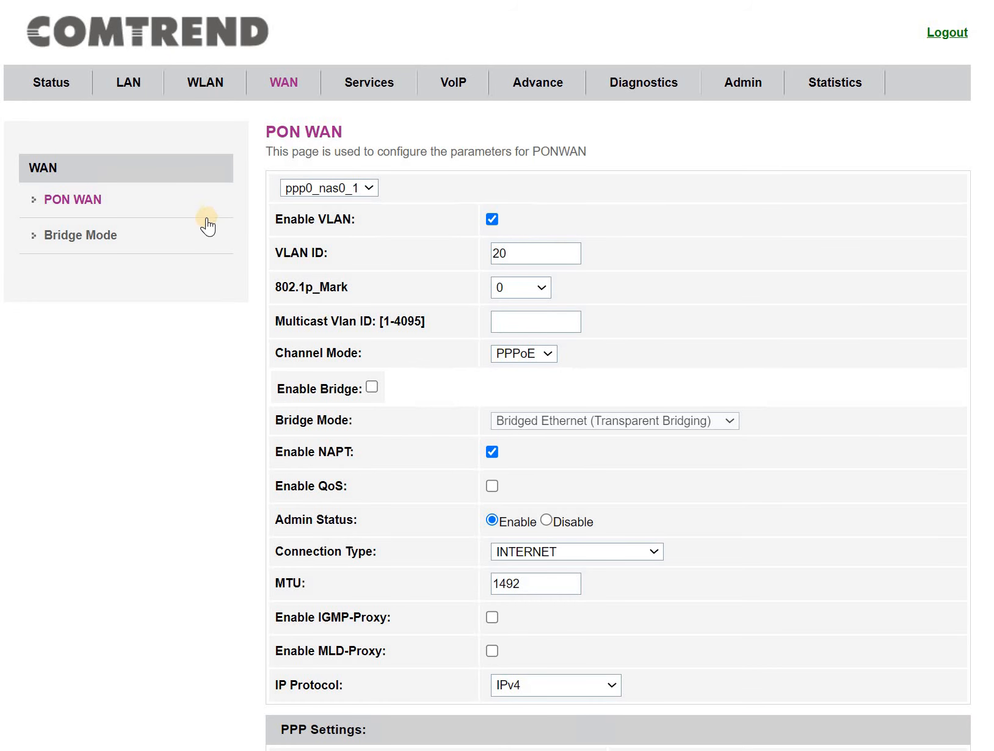